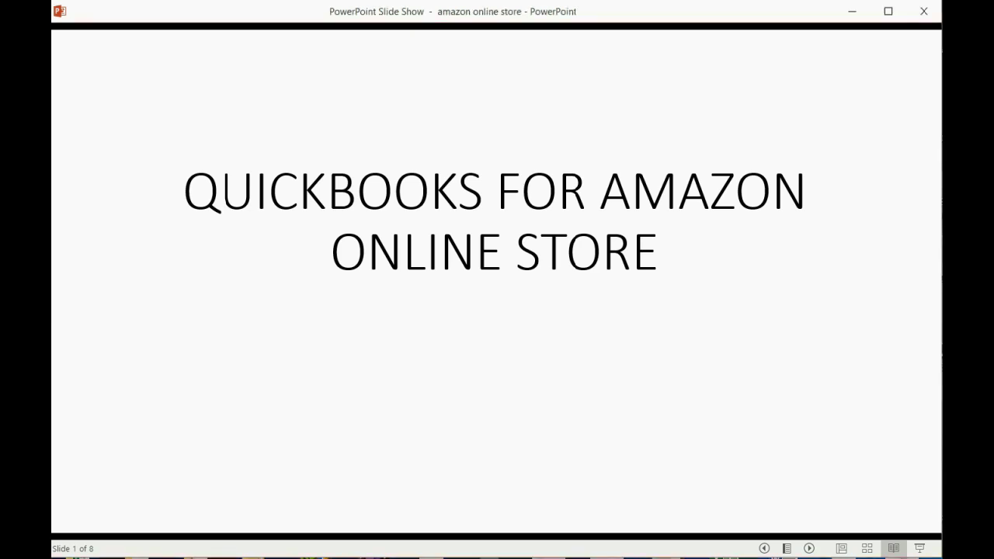
pyautogui.press('space')
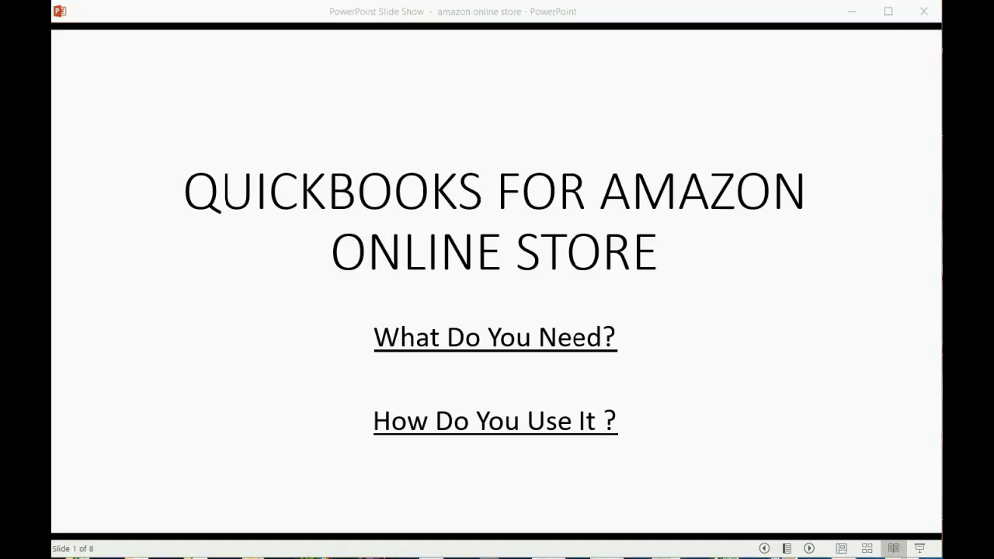
pyautogui.click(618, 257)
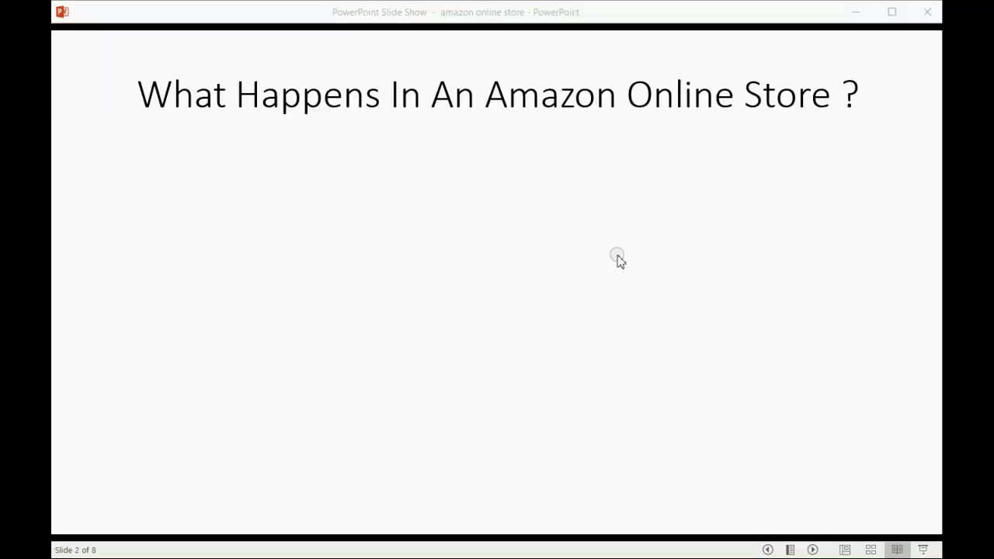
pyautogui.click(617, 257)
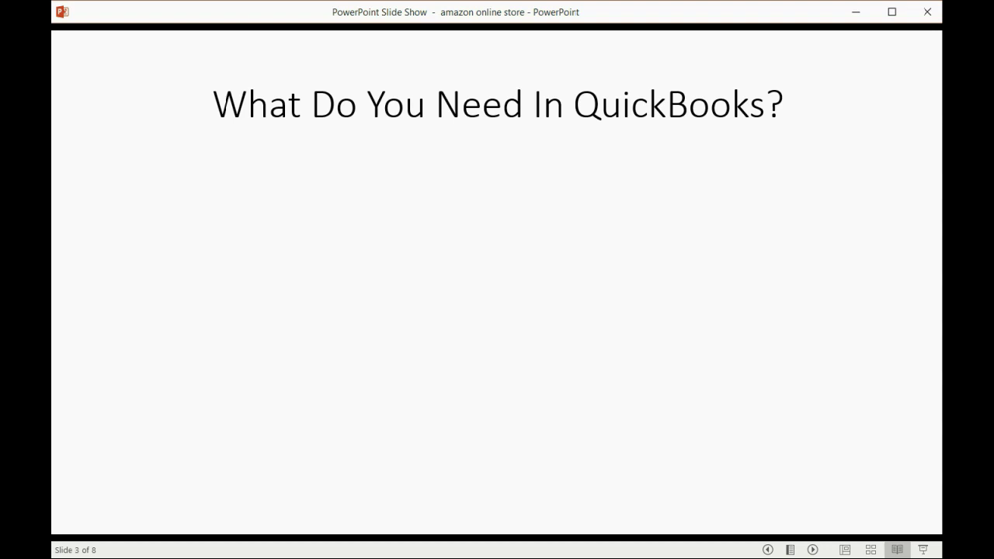
pyautogui.press('Right')
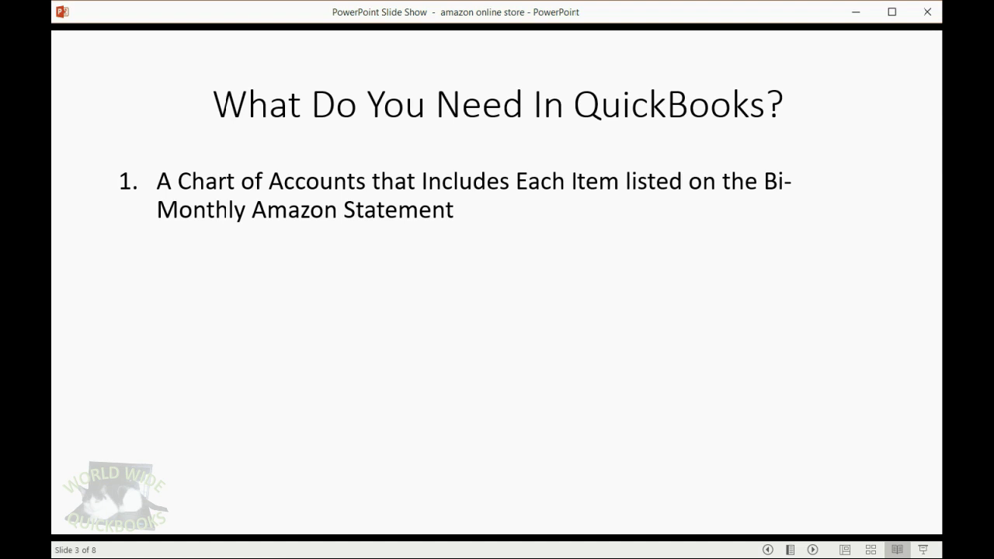
pyautogui.press('Right')
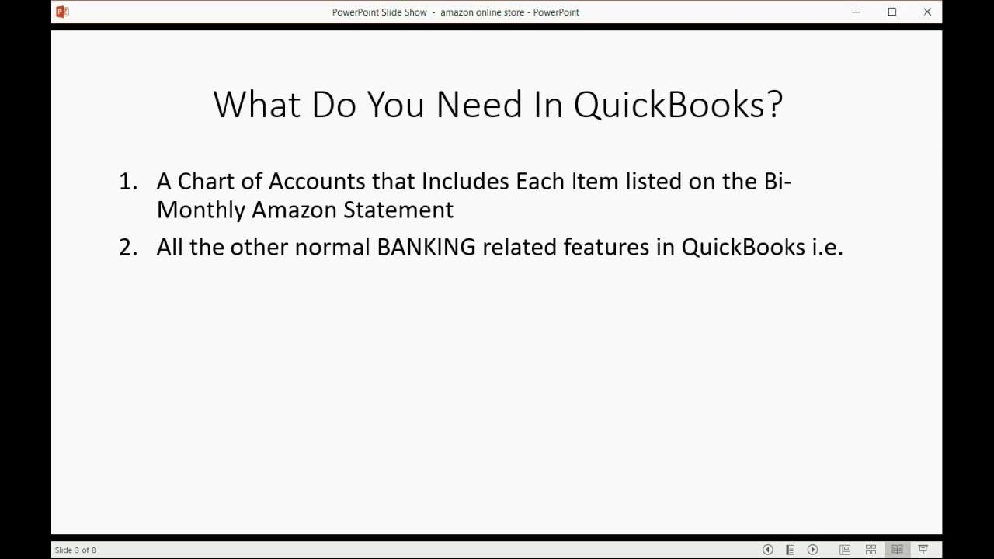
pyautogui.press('Right')
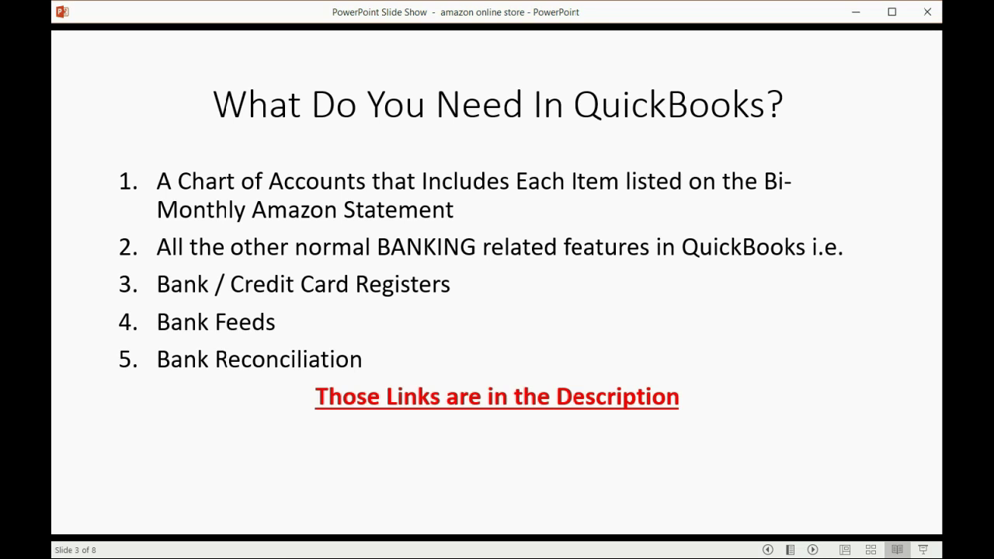
pyautogui.press('Right')
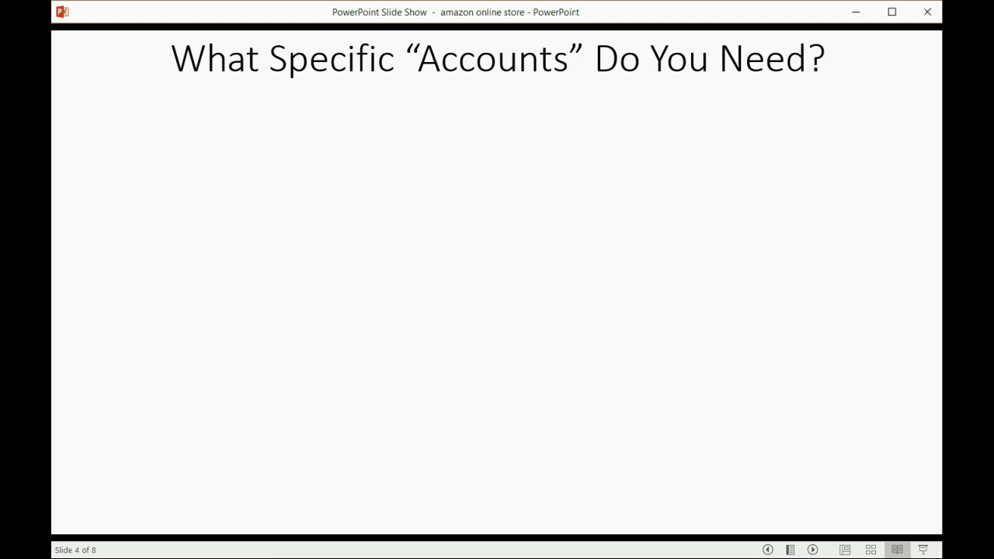
pyautogui.press('Right')
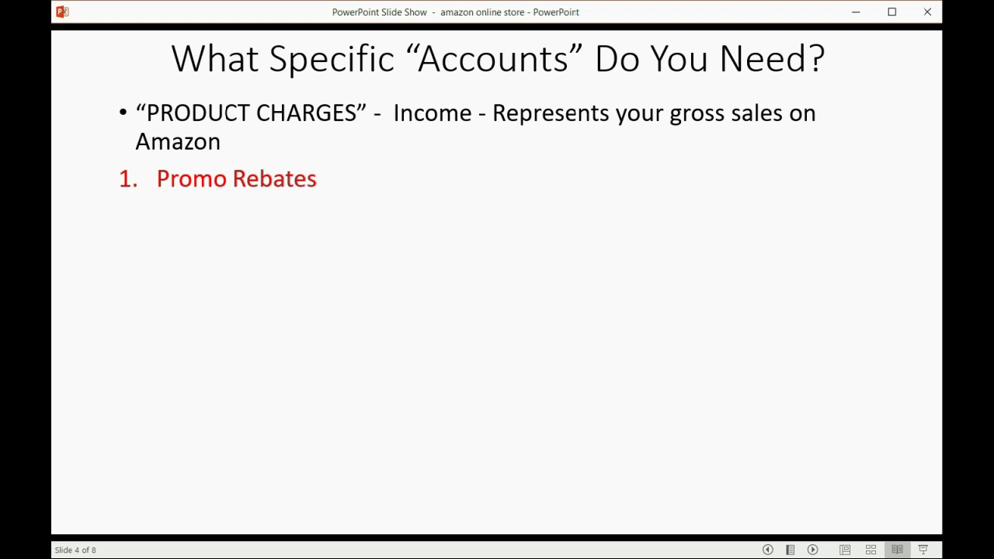
pyautogui.press('Right')
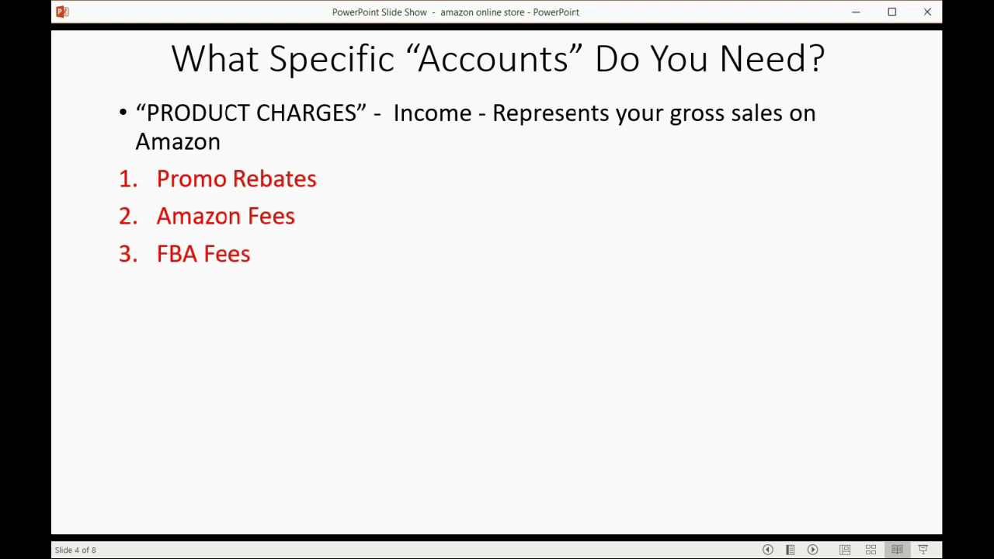
pyautogui.press('Right')
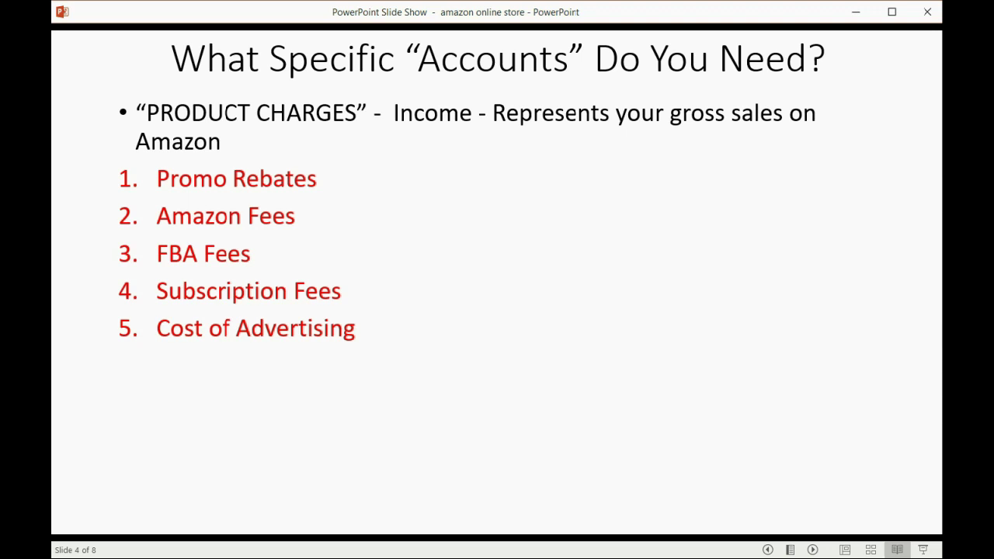
pyautogui.press('Right')
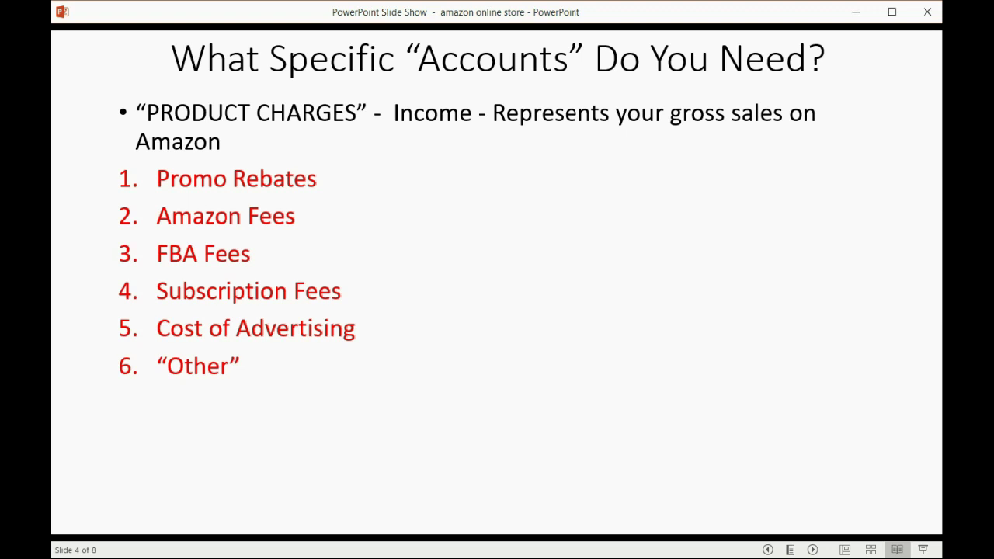
pyautogui.press('Right')
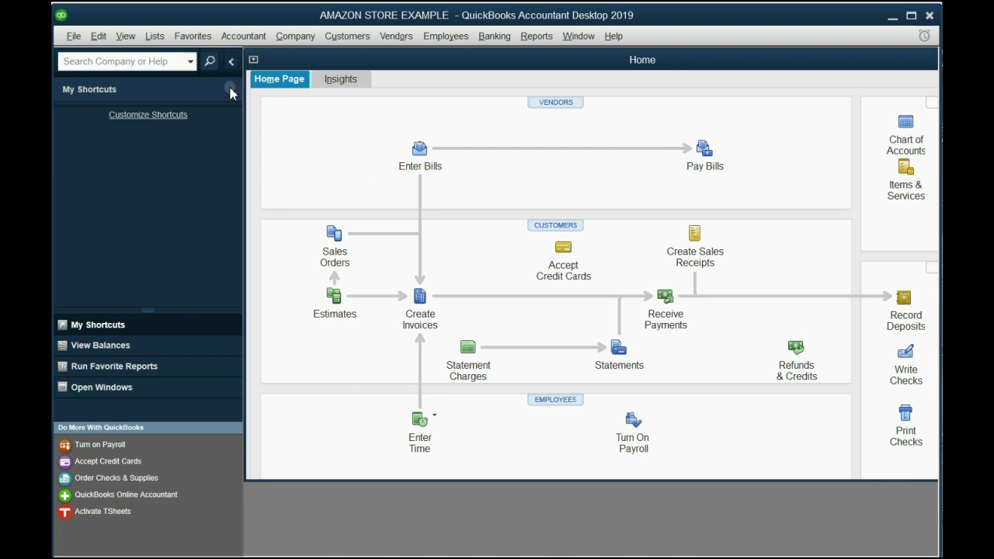
# - Open the Chart of Accounts and enlarge its window downward so the whole account list fits
pyautogui.click(158, 36)
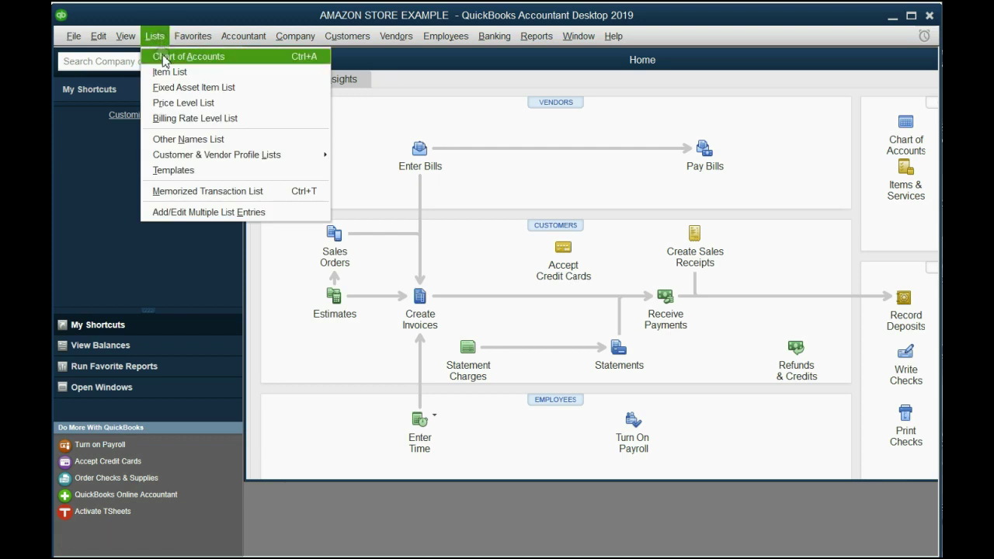
pyautogui.click(165, 56)
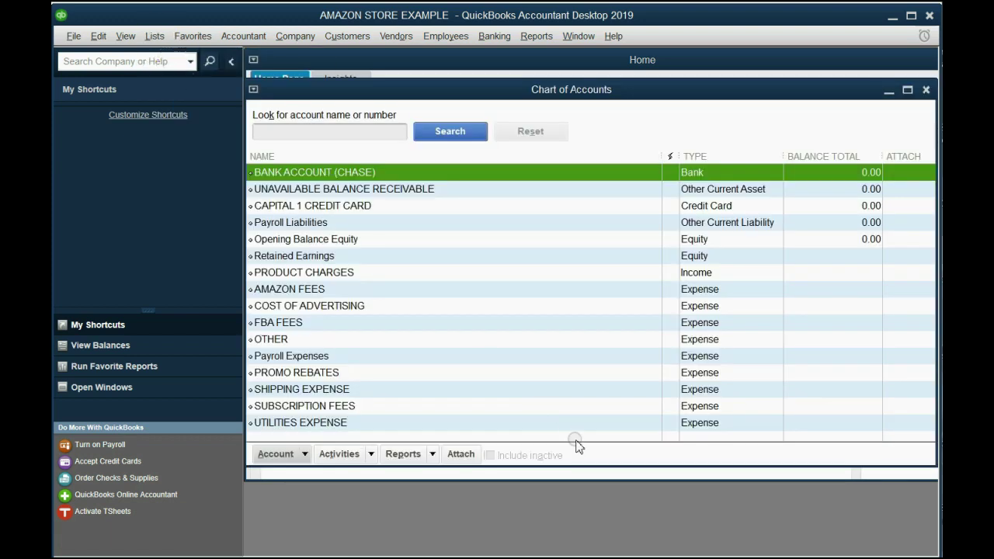
pyautogui.moveTo(591, 467); pyautogui.dragTo(586, 536)
# - Review the bank, receivable, credit card, equity, income and Amazon expense accounts in the Chart of Accounts
pyautogui.click(344, 190)
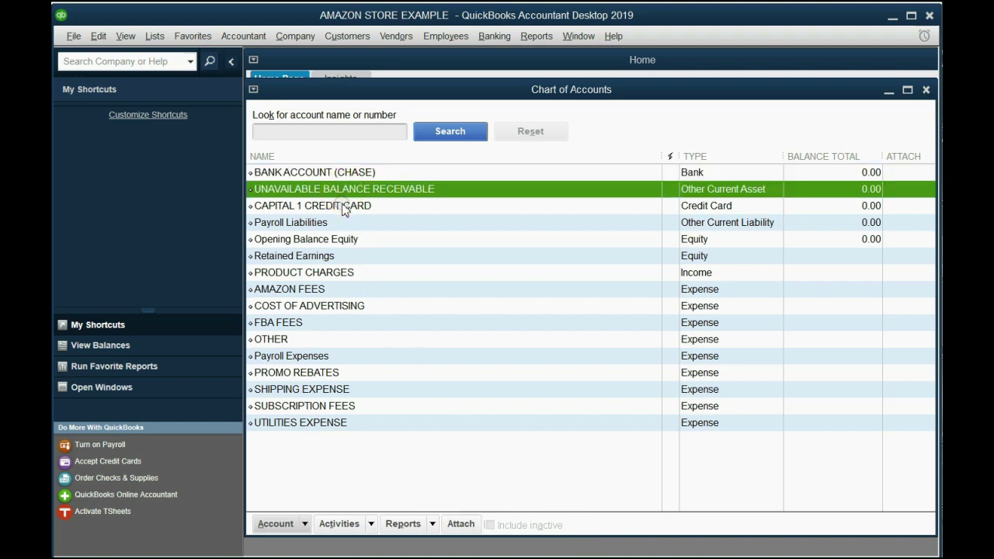
pyautogui.click(340, 206)
pyautogui.click(330, 238)
pyautogui.click(330, 272)
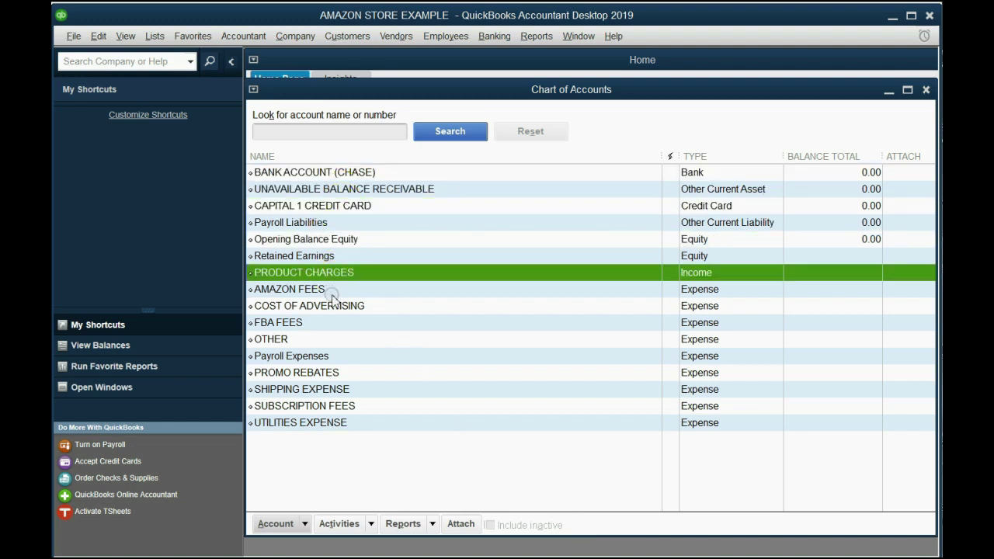
pyautogui.click(332, 306)
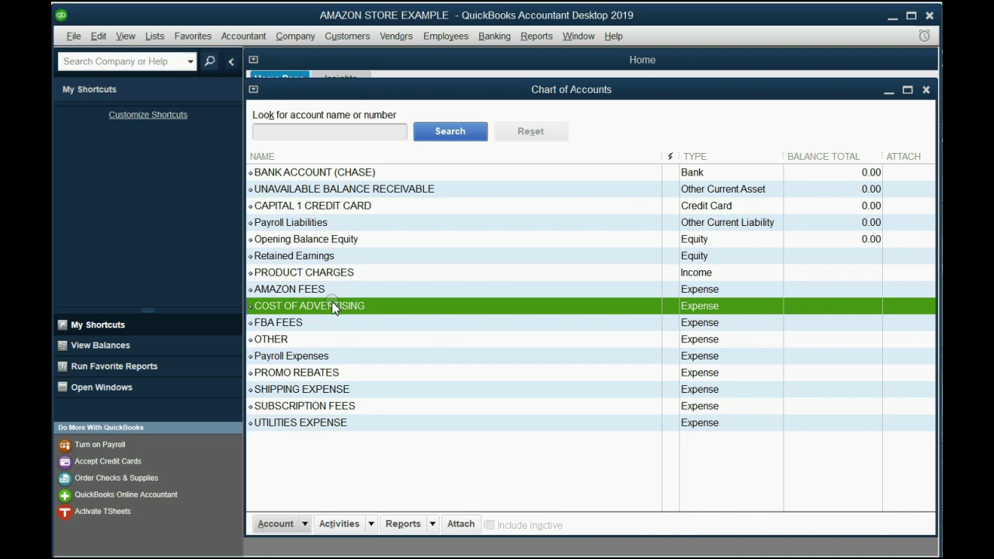
pyautogui.click(323, 374)
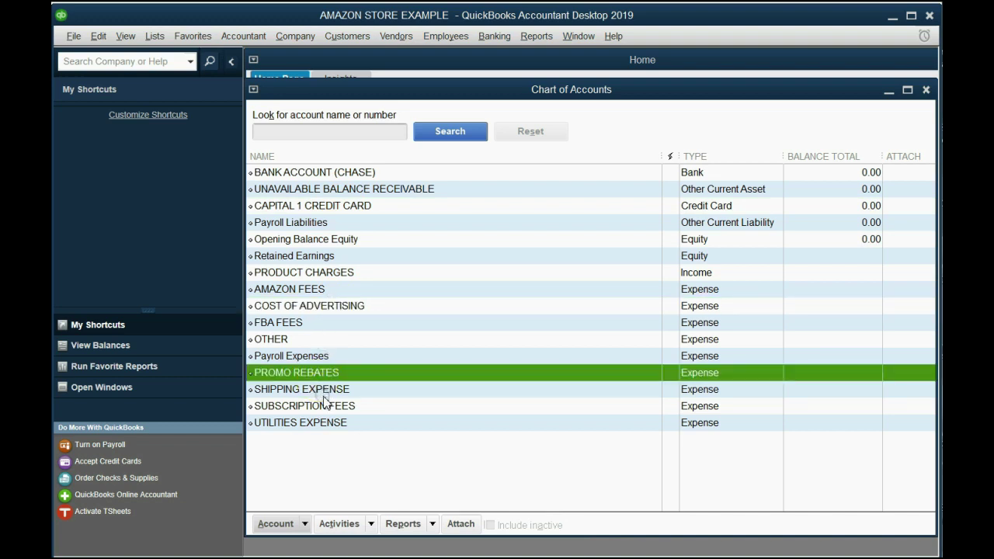
pyautogui.click(324, 389)
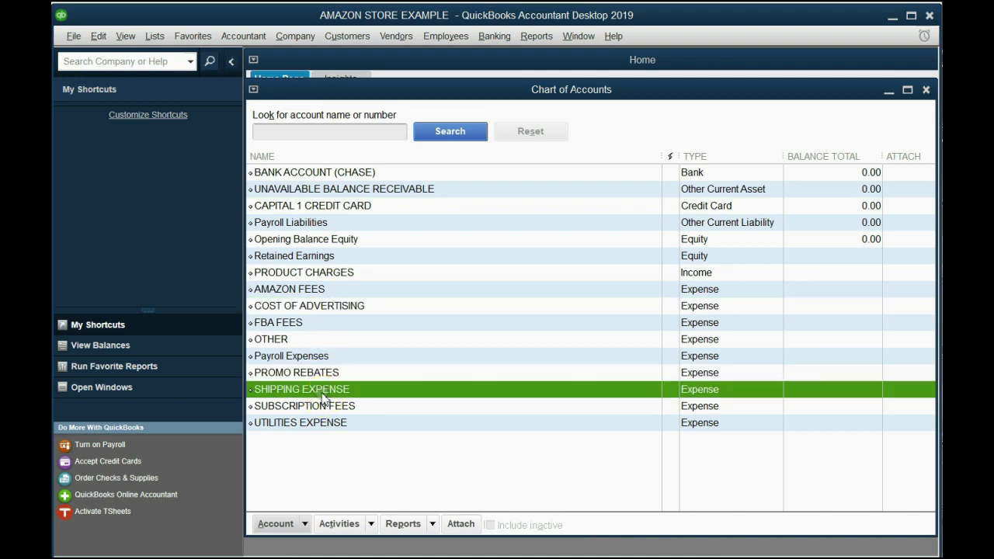
pyautogui.click(334, 207)
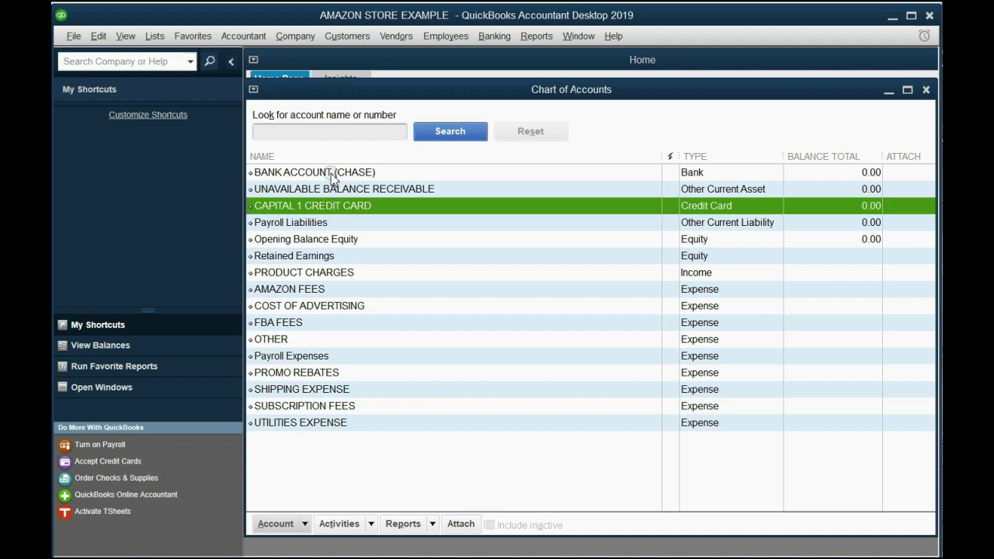
pyautogui.click(332, 174)
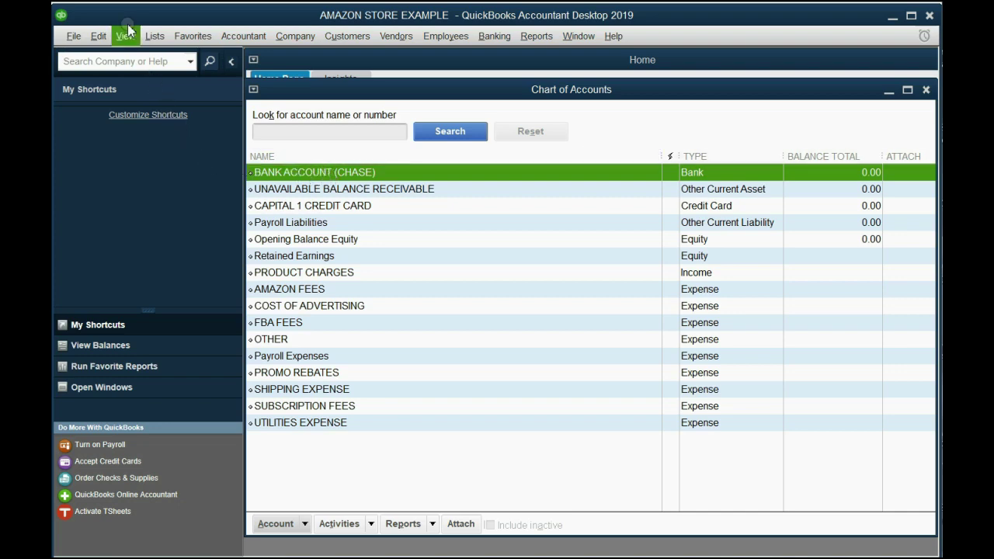
# - Switch to the Top Icon Bar and close the Home window, leaving the Chart of Accounts window moved up to fit the workspace
pyautogui.click(127, 36)
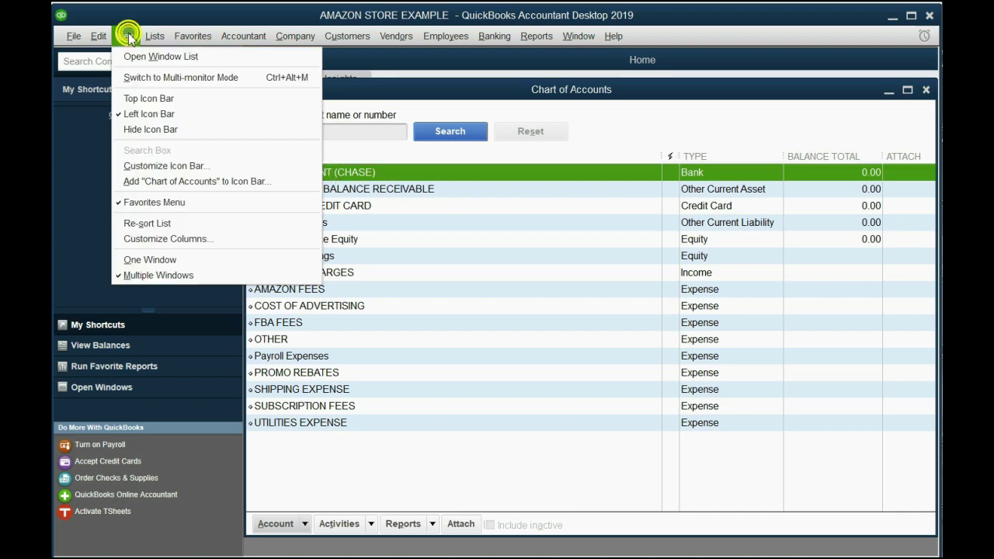
pyautogui.click(144, 98)
pyautogui.moveTo(163, 124); pyautogui.dragTo(275, 129)
pyautogui.click(883, 105)
pyautogui.click(884, 93)
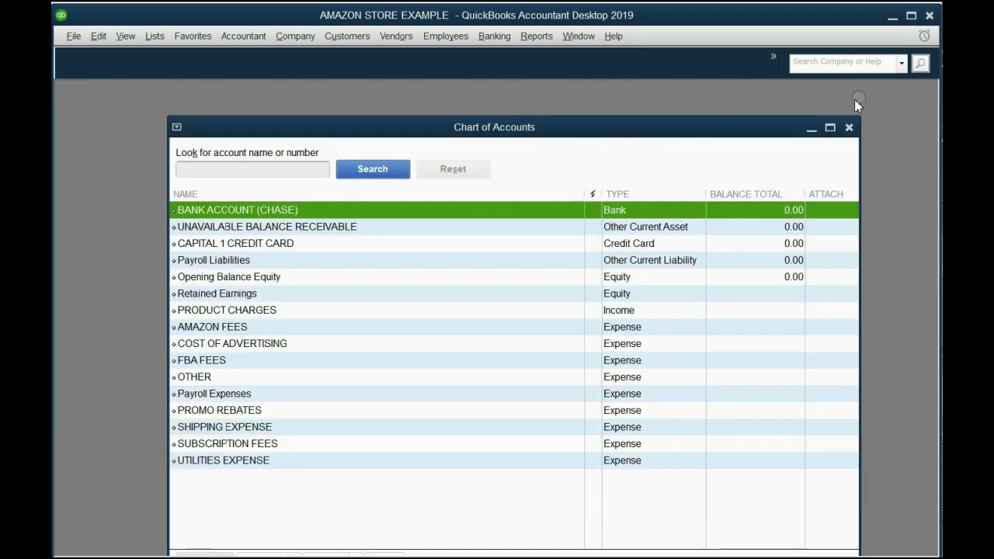
pyautogui.moveTo(683, 129); pyautogui.dragTo(666, 112)
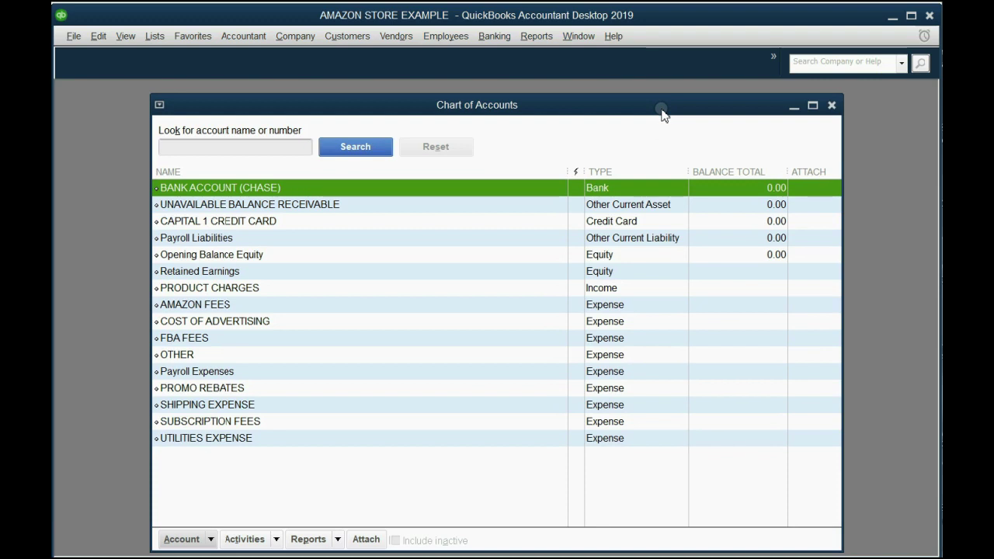
# - Check the UNAVAILABLE BALANCE RECEIVABLE account's type and compare it with the Opening Balance Equity and OTHER accounts
pyautogui.click(590, 205)
pyautogui.click(380, 254)
pyautogui.click(415, 354)
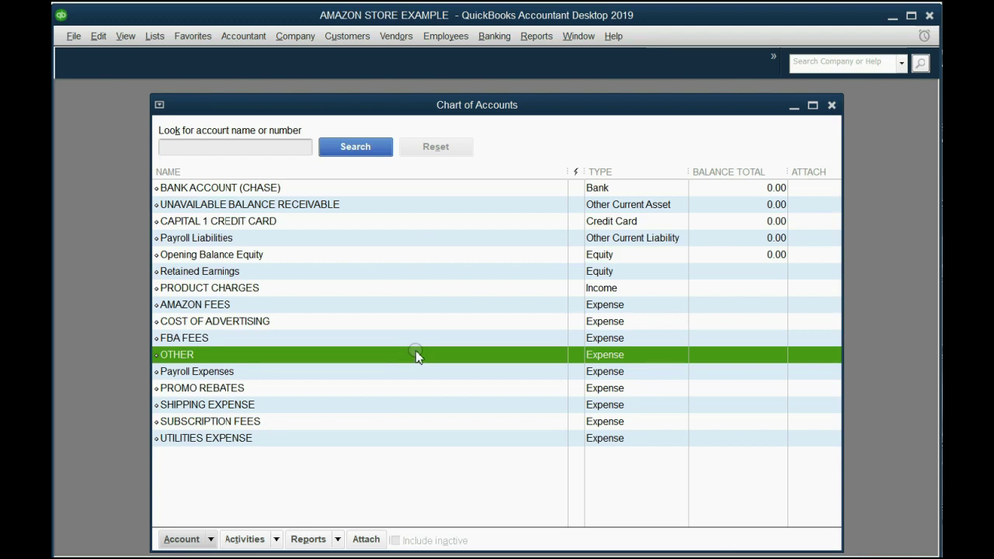
pyautogui.click(330, 205)
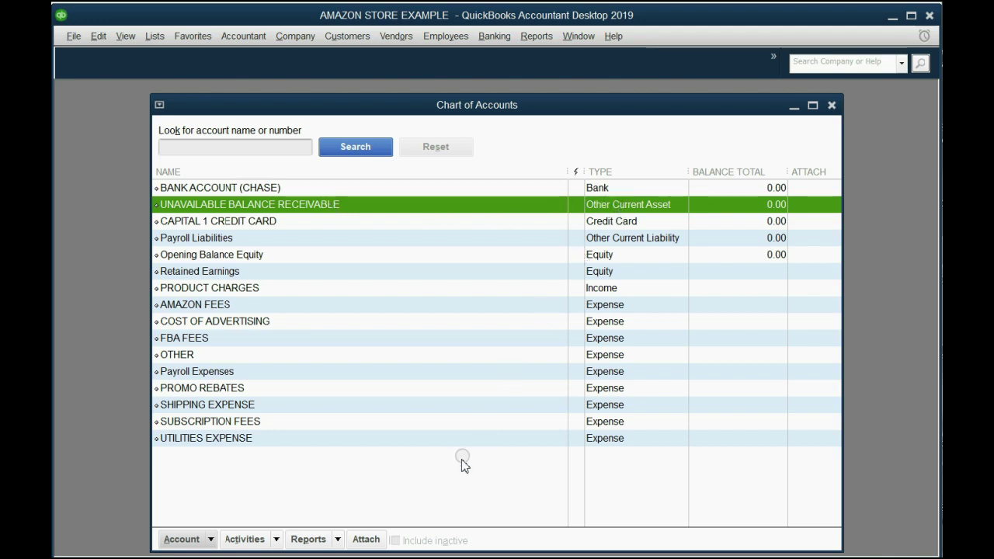
pyautogui.hotkey('alt', 'Tab')
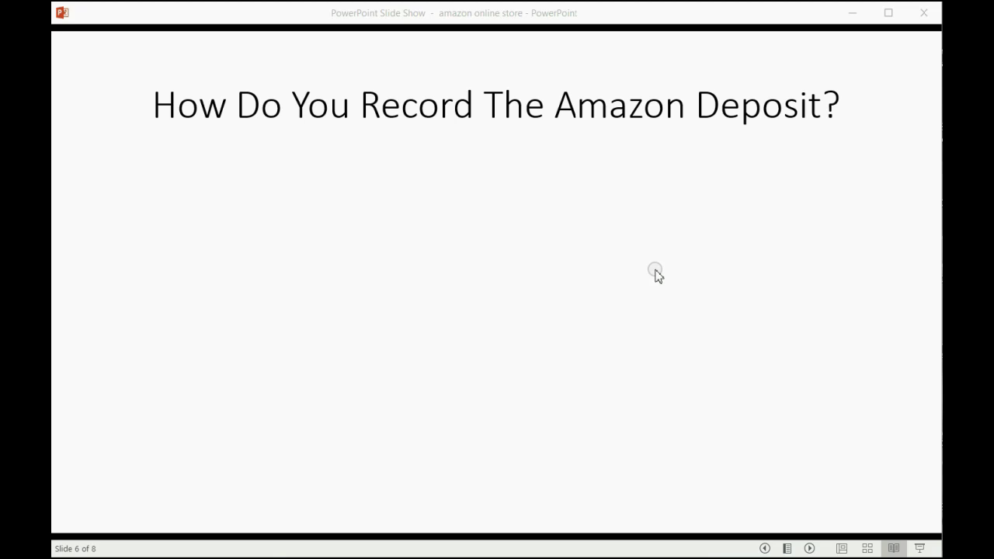
pyautogui.click(785, 475)
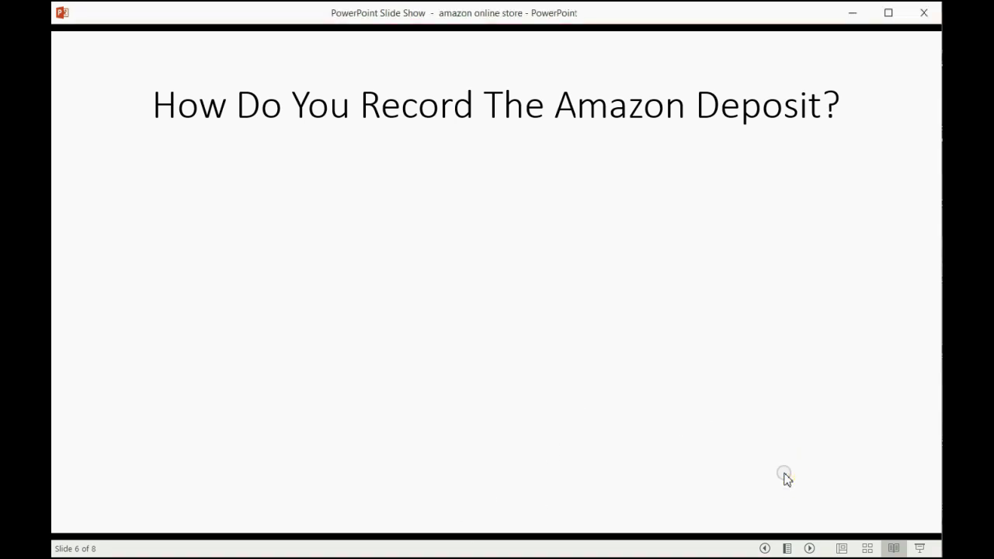
pyautogui.click(784, 475)
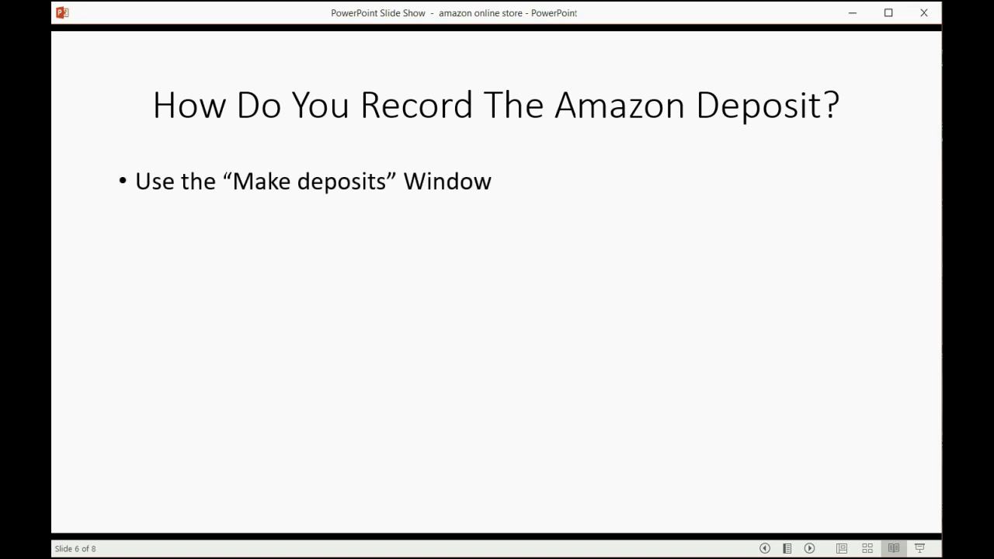
pyautogui.press('Right')
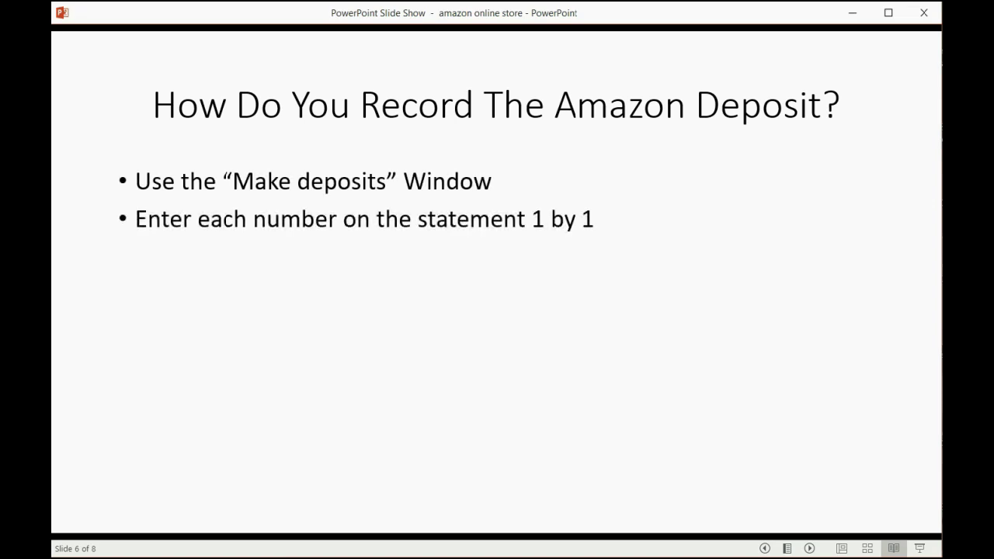
pyautogui.press('Right')
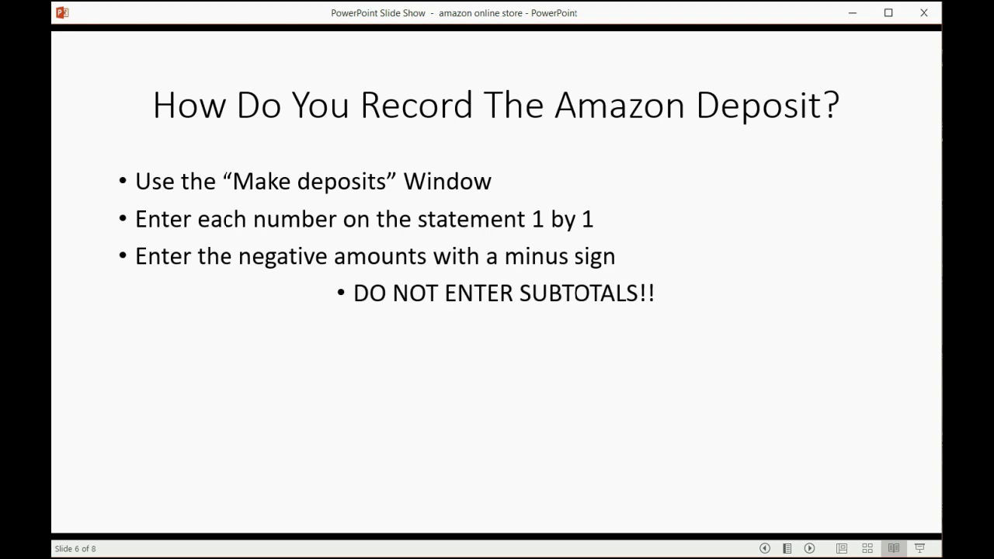
pyautogui.press('Right')
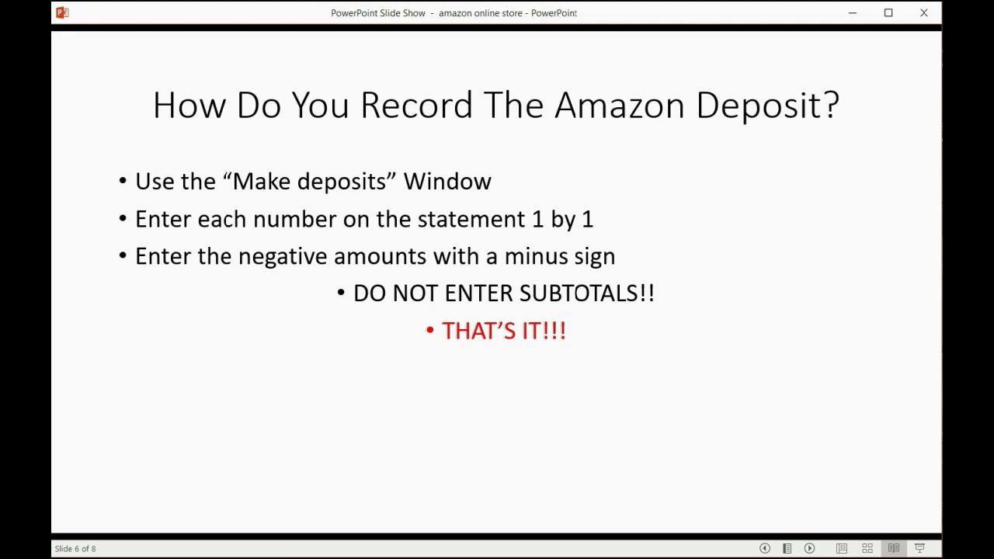
pyautogui.press('Right')
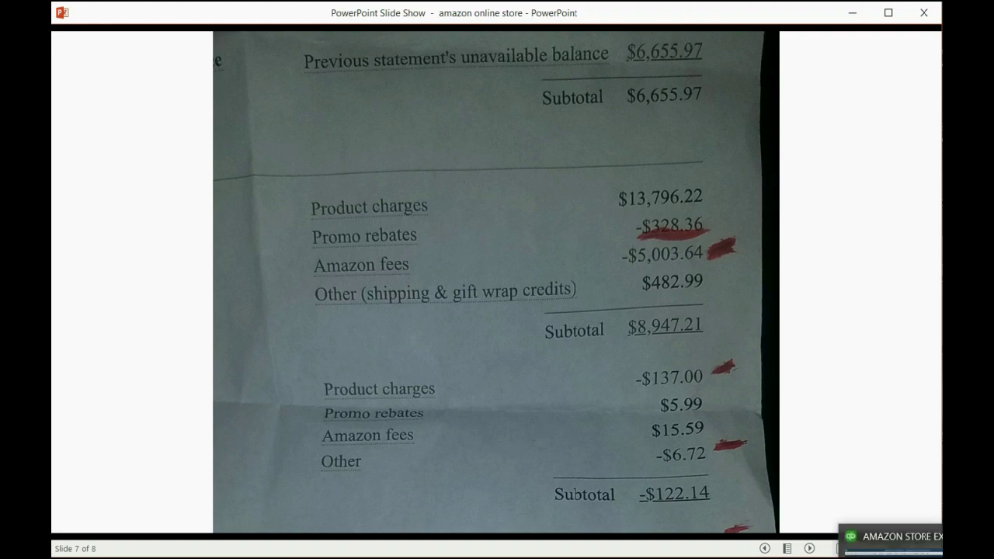
# - Switch to QuickBooks and open the Make Deposits window for recording the Amazon deposit
pyautogui.click(893, 544)
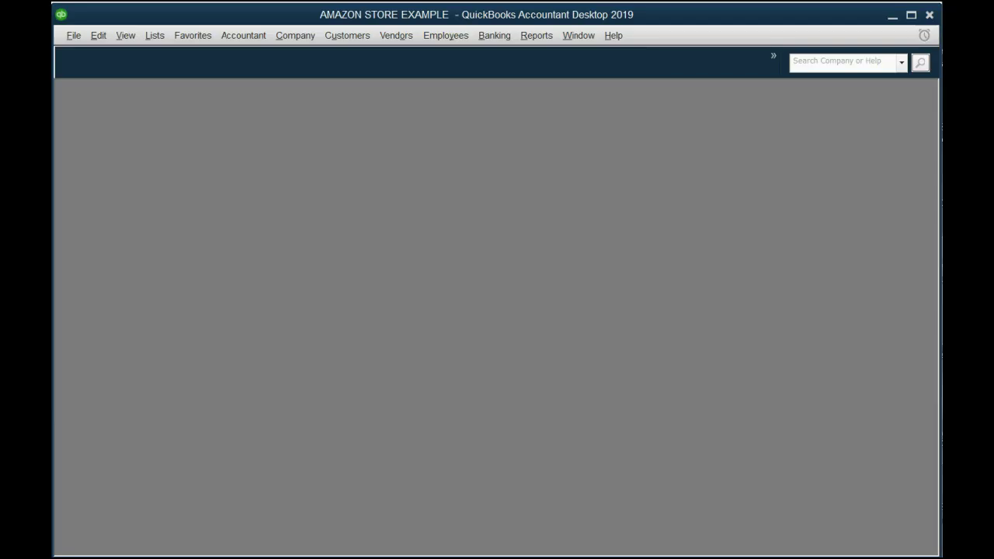
pyautogui.click(494, 36)
pyautogui.click(516, 123)
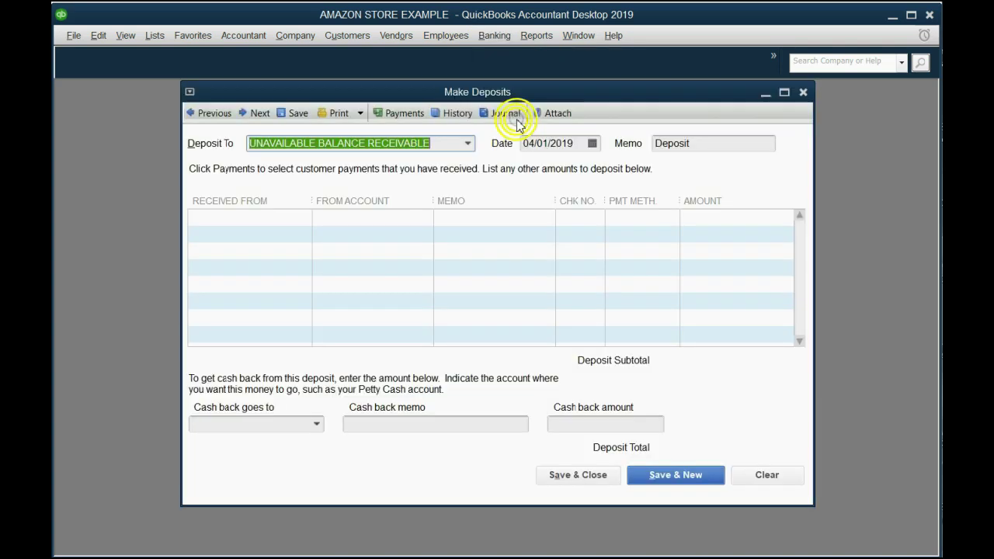
# - Set the deposit to go to BANK ACCOUNT (CHASE) and date it 04/03/2019, dismissing the default accounts notice
pyautogui.click(469, 142)
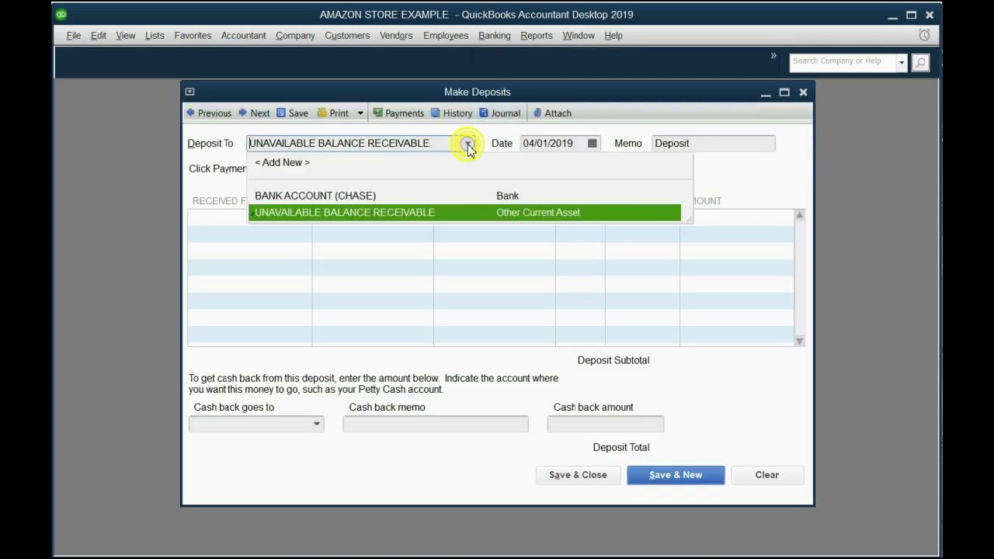
pyautogui.click(349, 196)
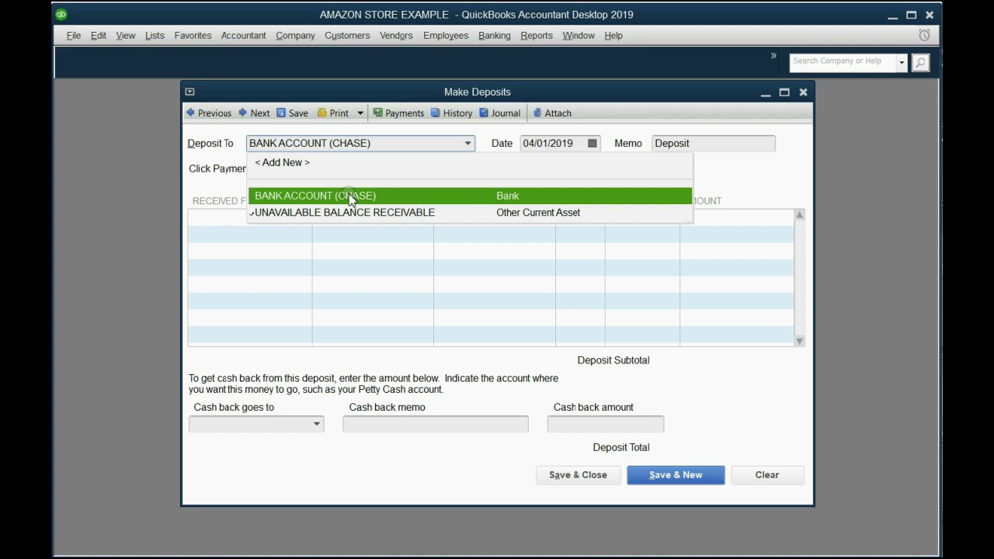
pyautogui.click(350, 197)
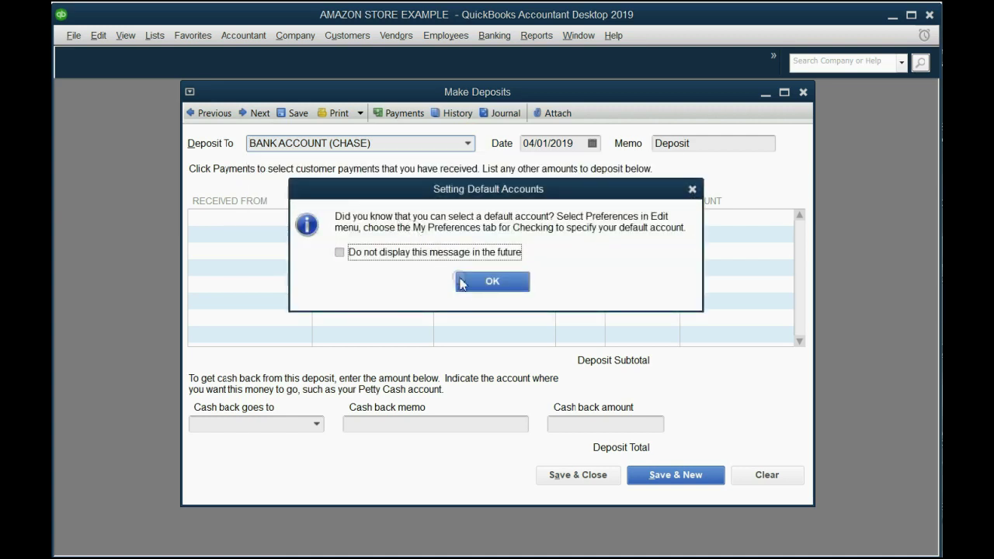
pyautogui.click(478, 289)
pyautogui.click(592, 143)
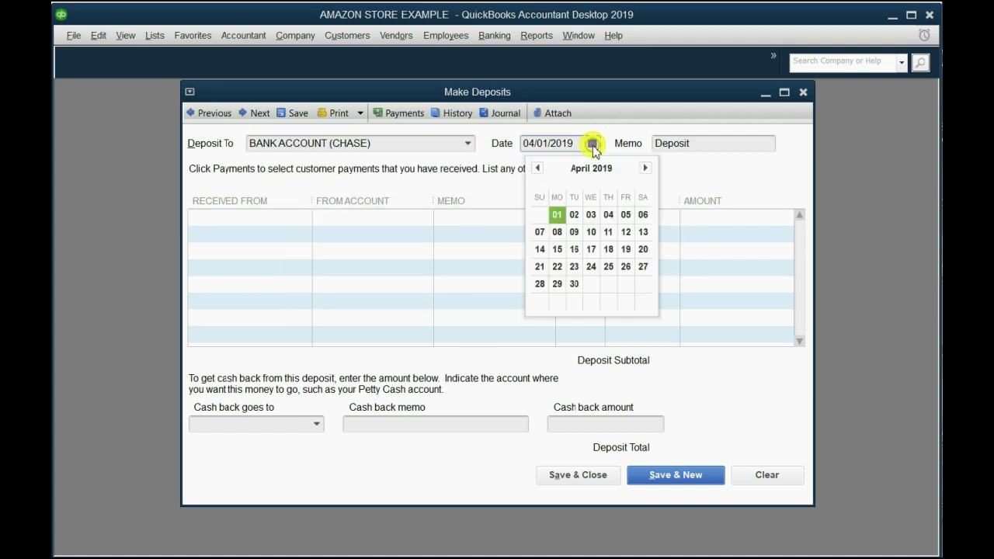
pyautogui.click(590, 215)
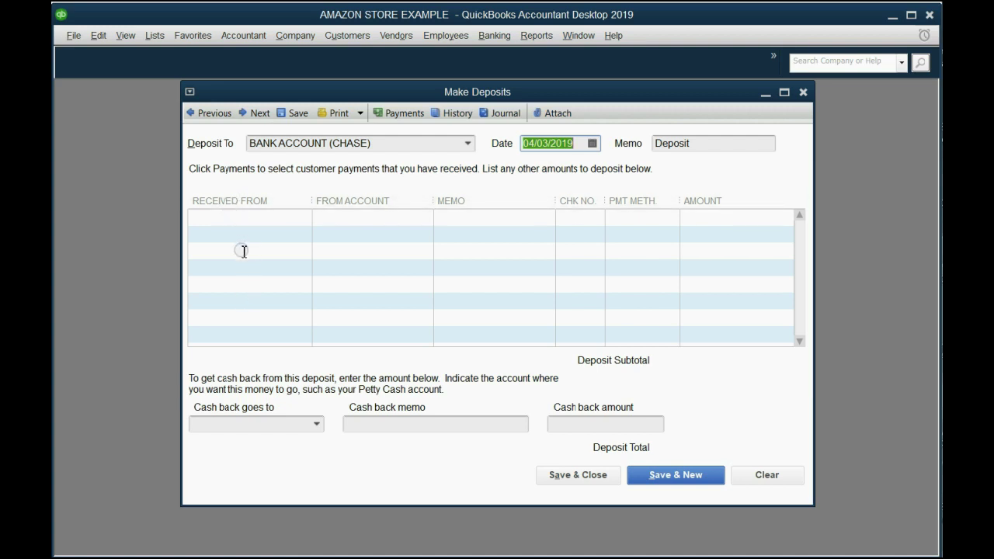
# - Add a deposit line from UNAVAILABLE BALANCE RECEIVABLE for 6,655.97, checking the previous unavailable balance on the PowerPoint statement slide
pyautogui.click(412, 219)
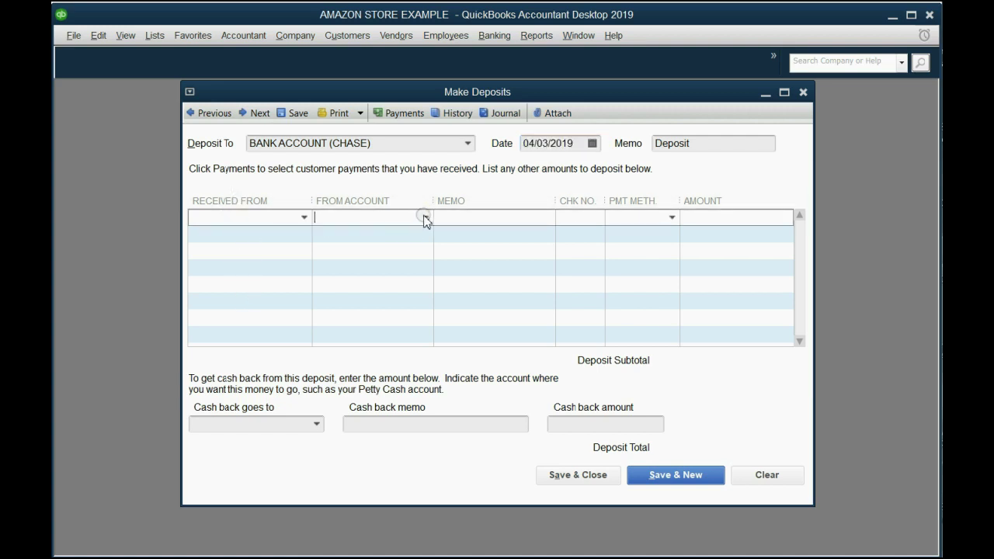
pyautogui.click(426, 218)
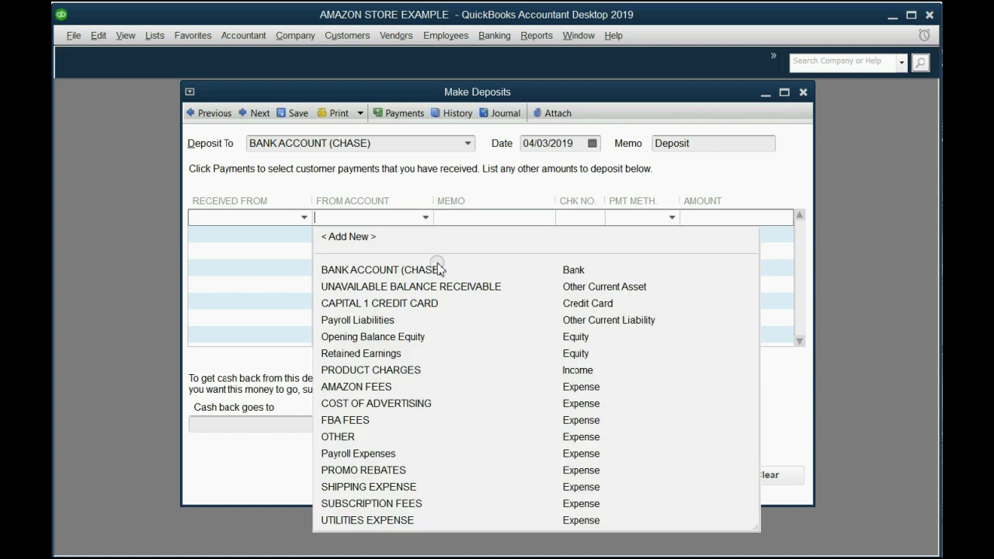
pyautogui.click(447, 287)
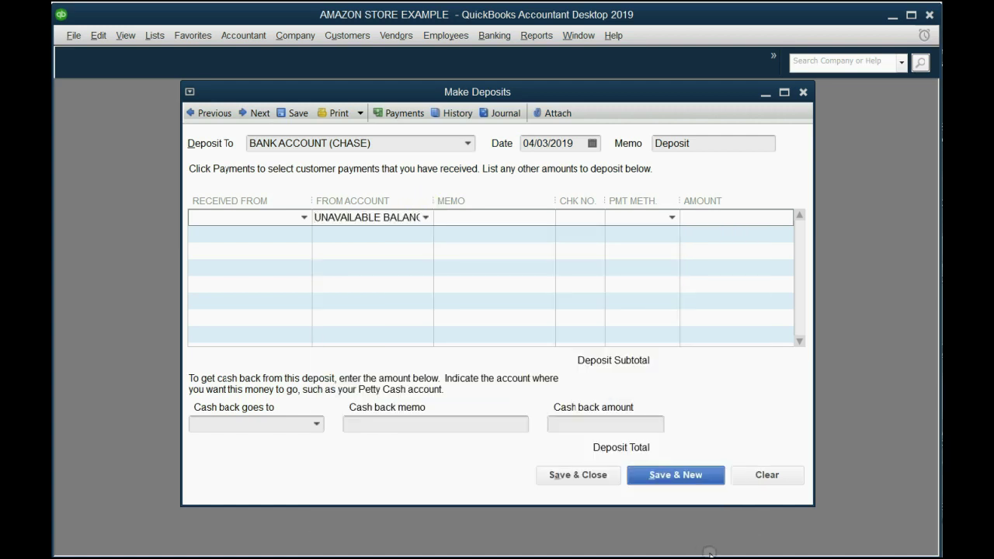
pyautogui.hotkey('alt', 'Tab')
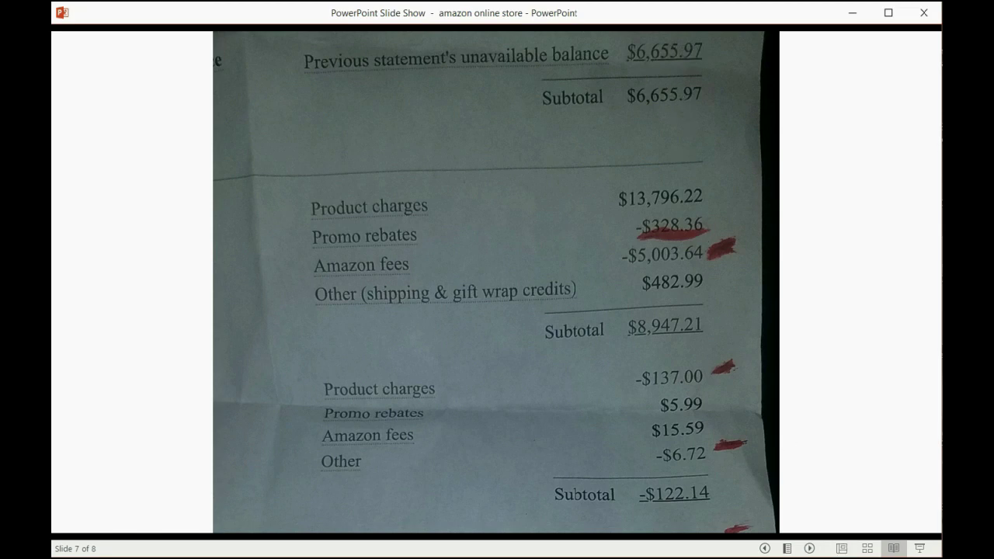
pyautogui.hotkey('alt', 'Tab')
pyautogui.click(751, 218)
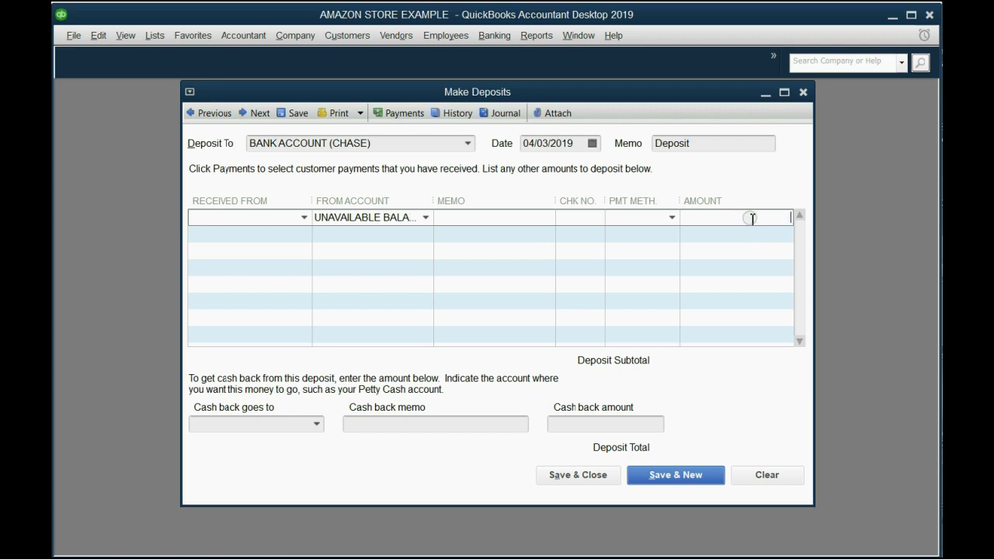
pyautogui.write('665597')
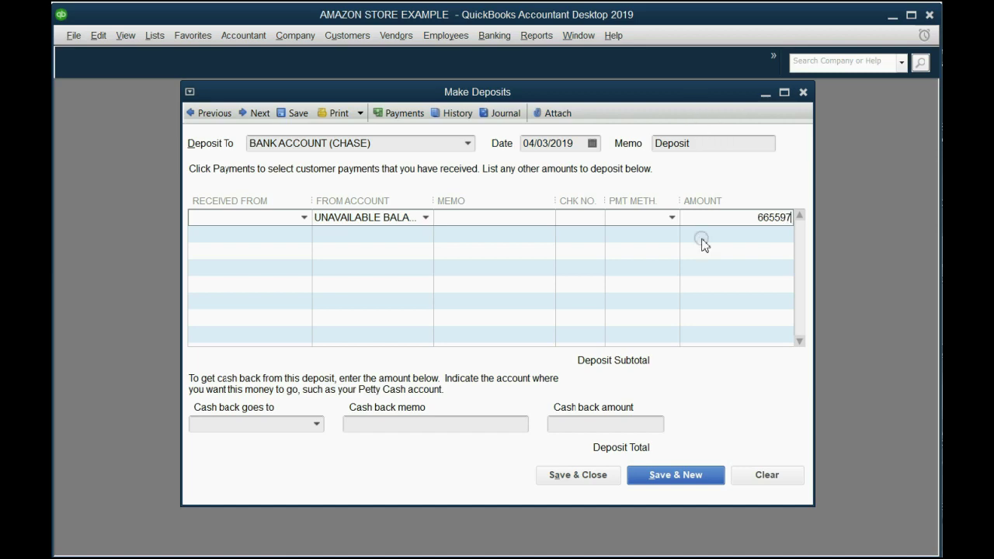
pyautogui.hotkey('alt', 'Tab')
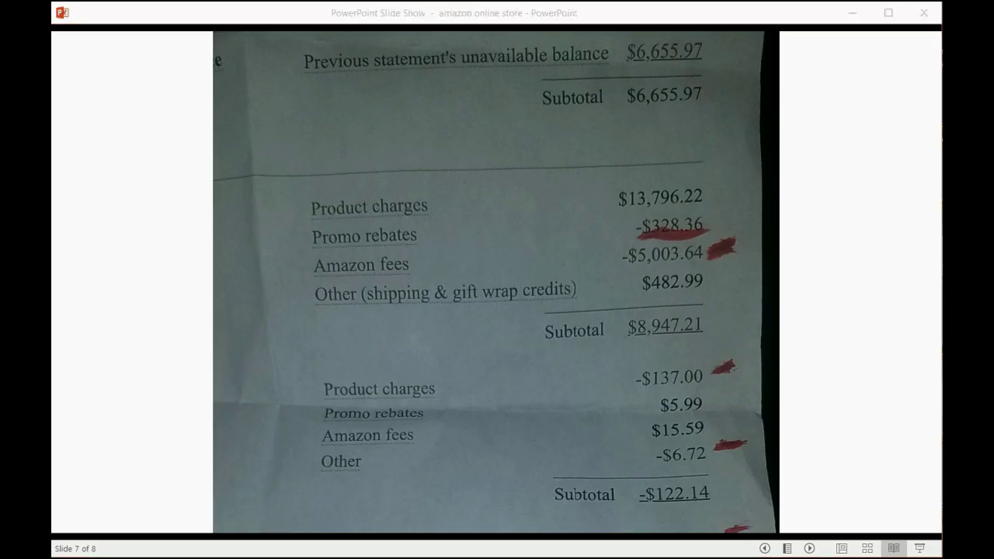
pyautogui.hotkey('alt', 'Tab')
pyautogui.click(781, 218)
pyautogui.write('.97')
pyautogui.press('Tab')
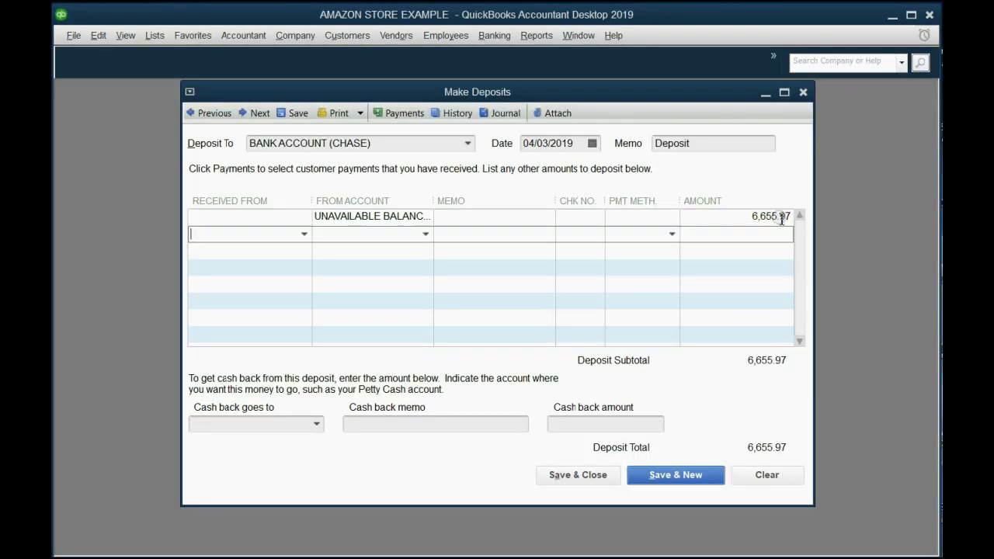
# - Add a deposit line from PRODUCT CHARGES for 13,796.22, checking the amount on the PowerPoint statement slide
pyautogui.click(424, 234)
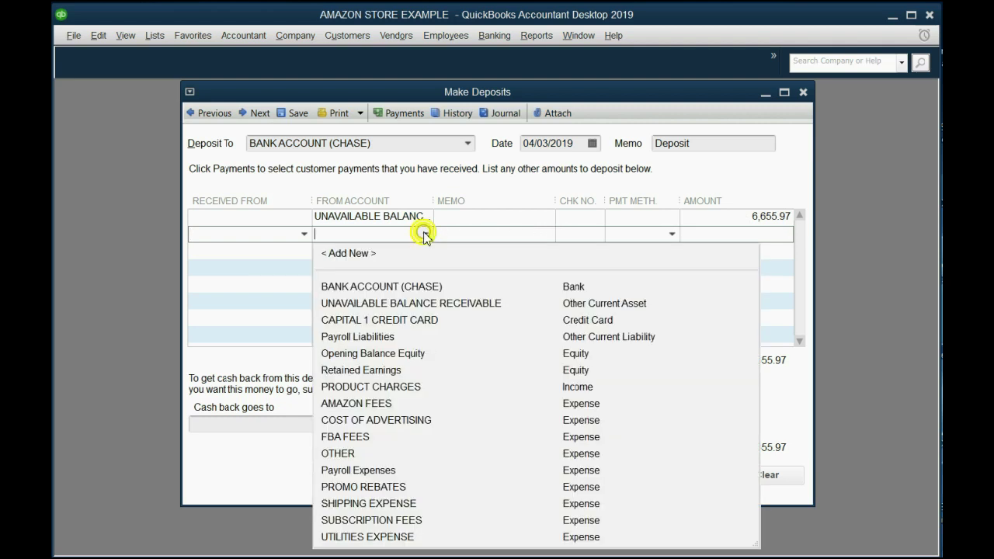
pyautogui.click(405, 387)
pyautogui.hotkey('alt', 'Tab')
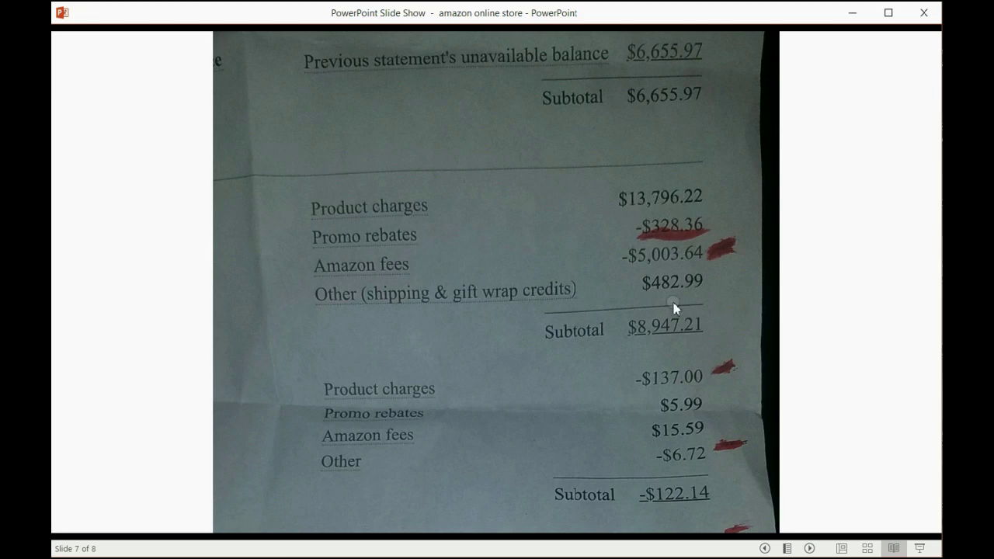
pyautogui.hotkey('alt', 'Tab')
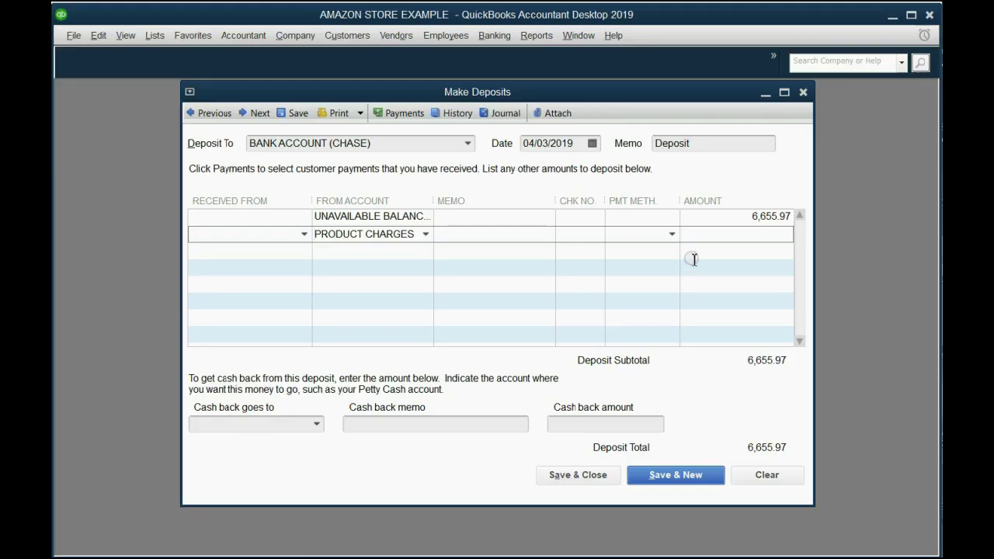
pyautogui.click(701, 233)
pyautogui.write('13')
pyautogui.hotkey('alt', 'Tab')
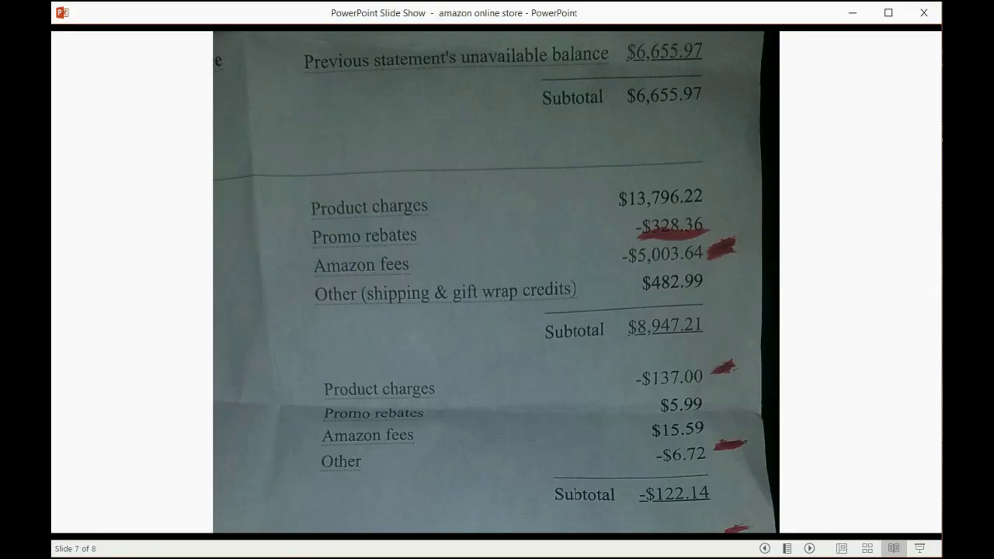
pyautogui.hotkey('alt', 'Tab')
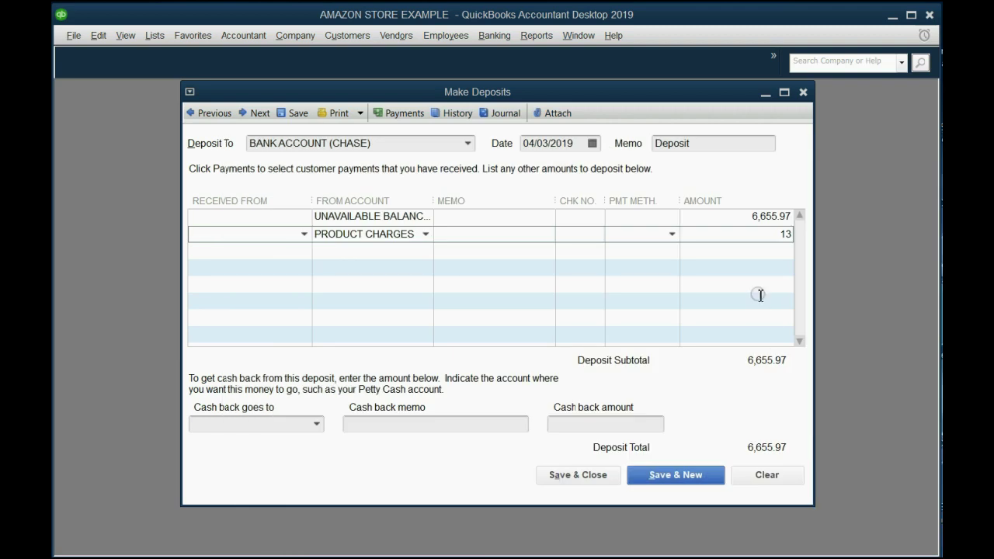
pyautogui.click(787, 238)
pyautogui.write('7')
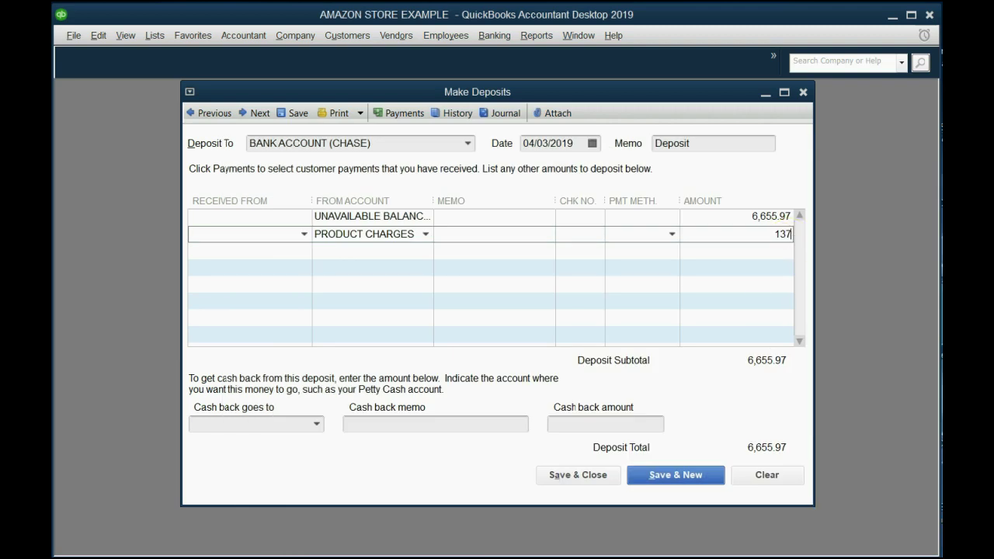
pyautogui.write('96.22')
pyautogui.press('Tab')
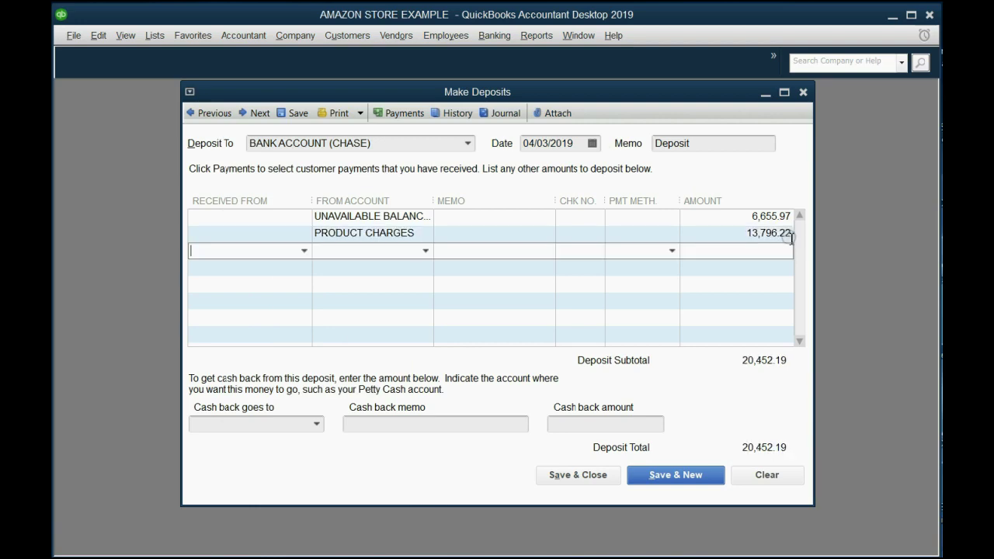
# - Add a deposit line from PROMO REBATES for -328.36, checking the amount on the PowerPoint statement slide
pyautogui.hotkey('alt', 'Tab')
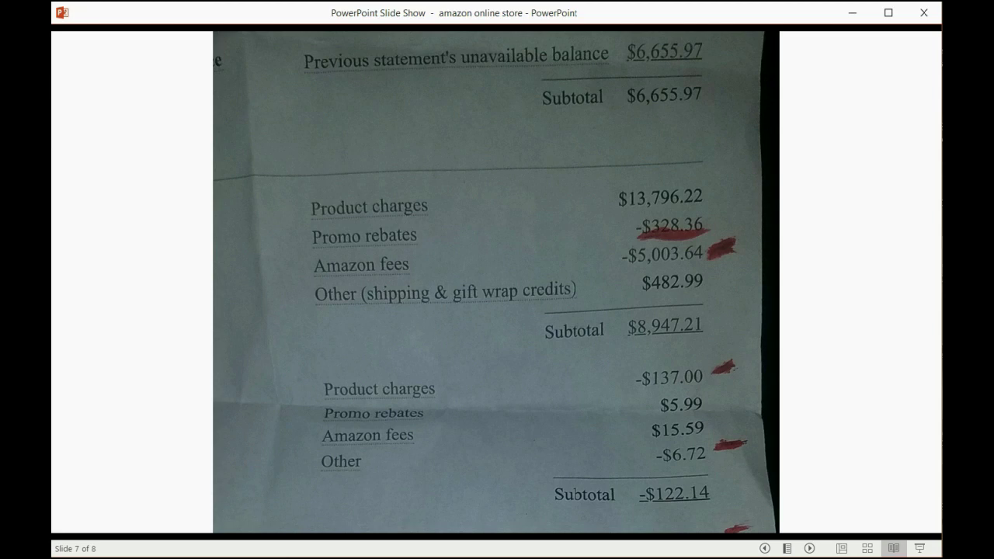
pyautogui.hotkey('alt', 'Tab')
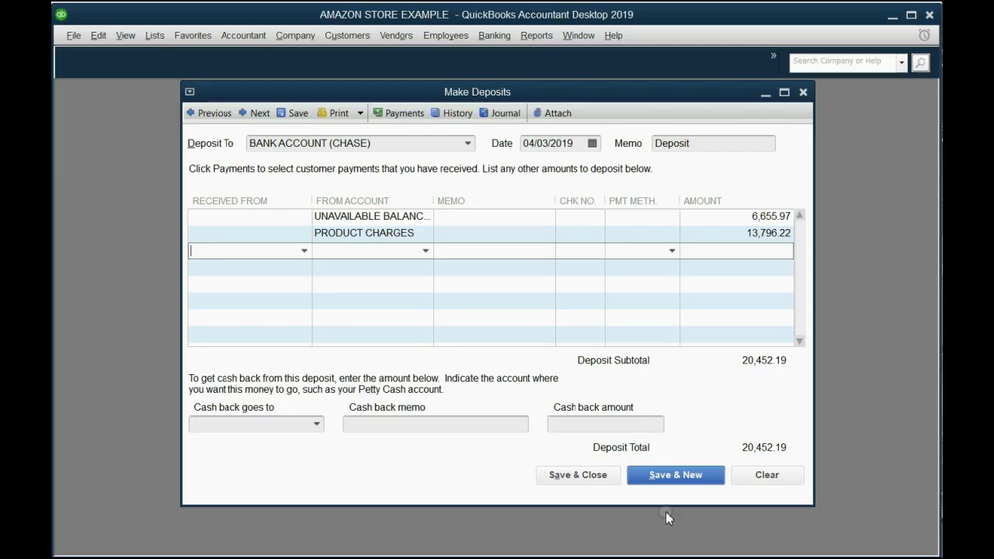
pyautogui.click(401, 252)
pyautogui.write('pr')
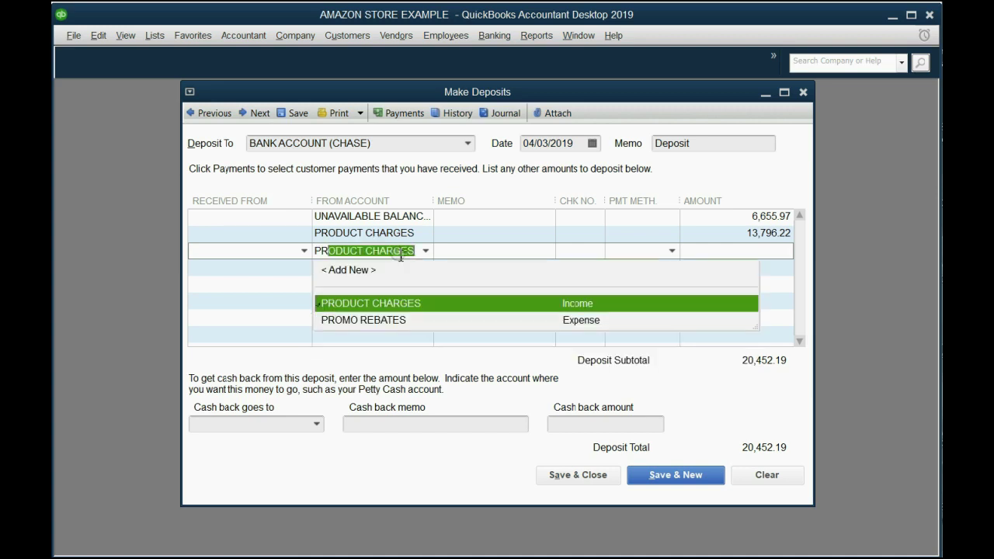
pyautogui.click(378, 319)
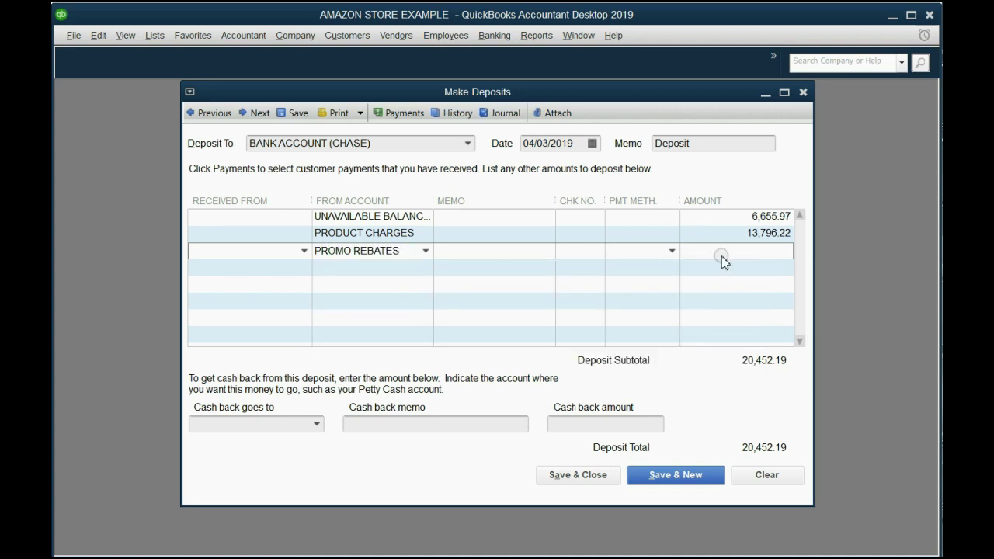
pyautogui.write('-326.')
pyautogui.hotkey('alt', 'Tab')
pyautogui.hotkey('alt', 'Tab')
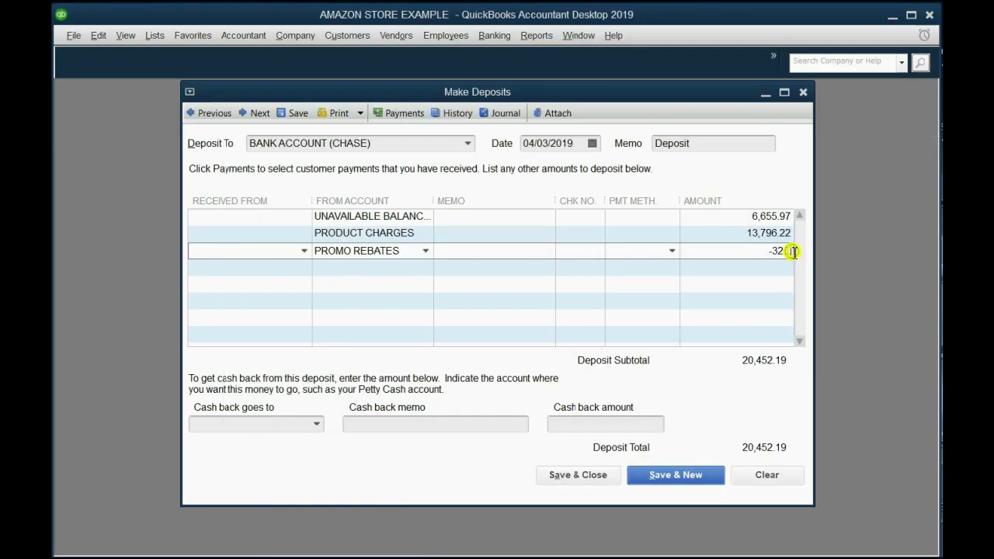
pyautogui.press('BackSpace')
pyautogui.press('BackSpace')
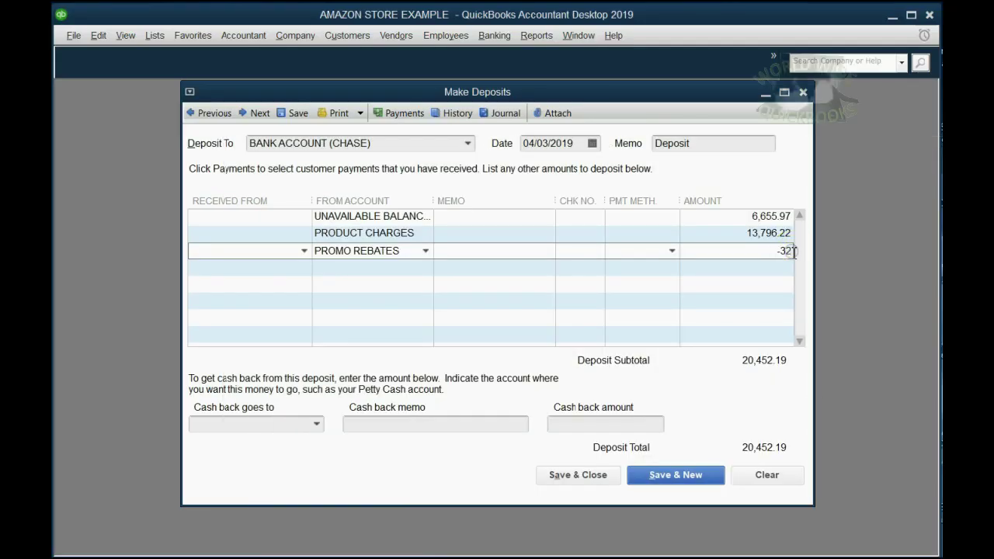
pyautogui.write('8.36')
pyautogui.press('Tab')
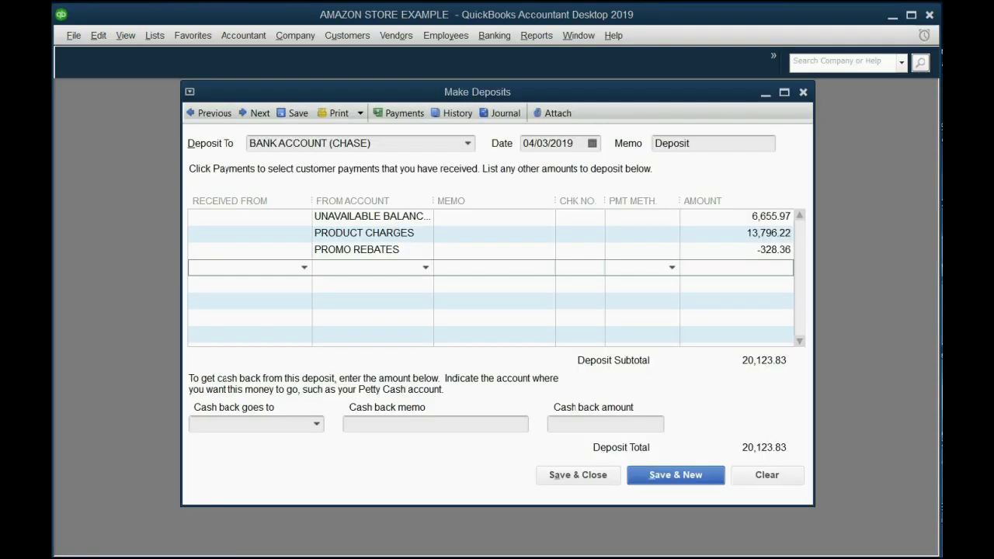
# - Add a deposit line for -5,003.64 from the AMAZON FEES account
pyautogui.click(728, 267)
pyautogui.write('-5,003.64')
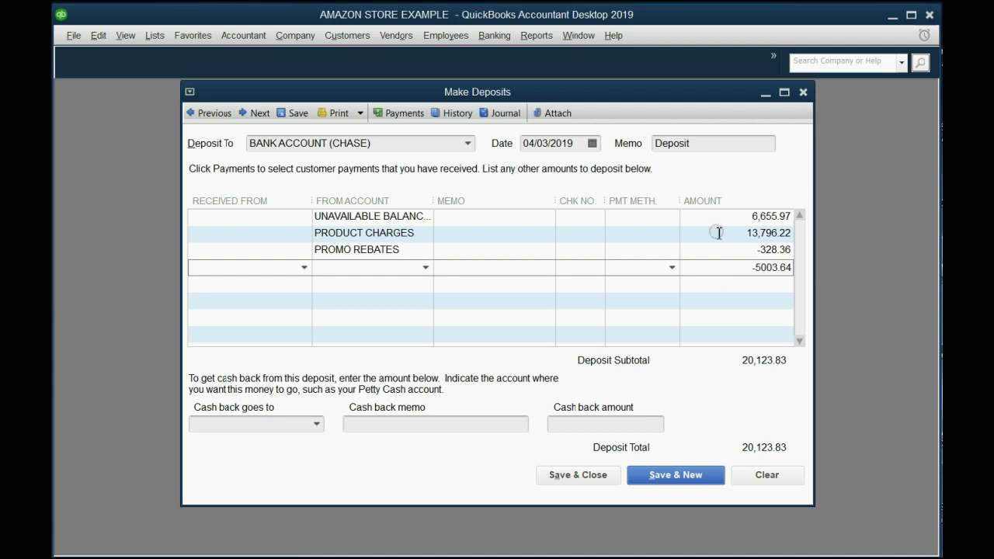
pyautogui.click(426, 267)
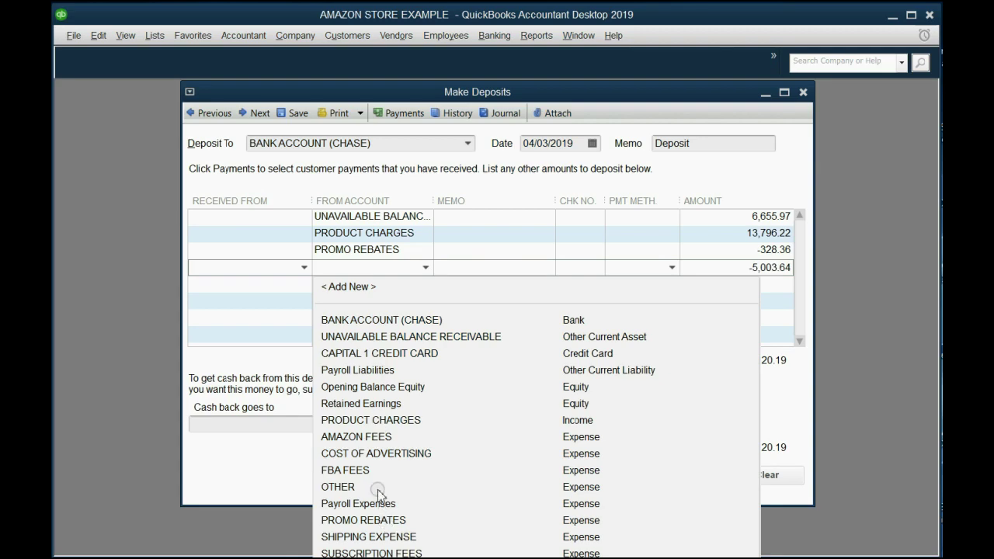
pyautogui.click(365, 436)
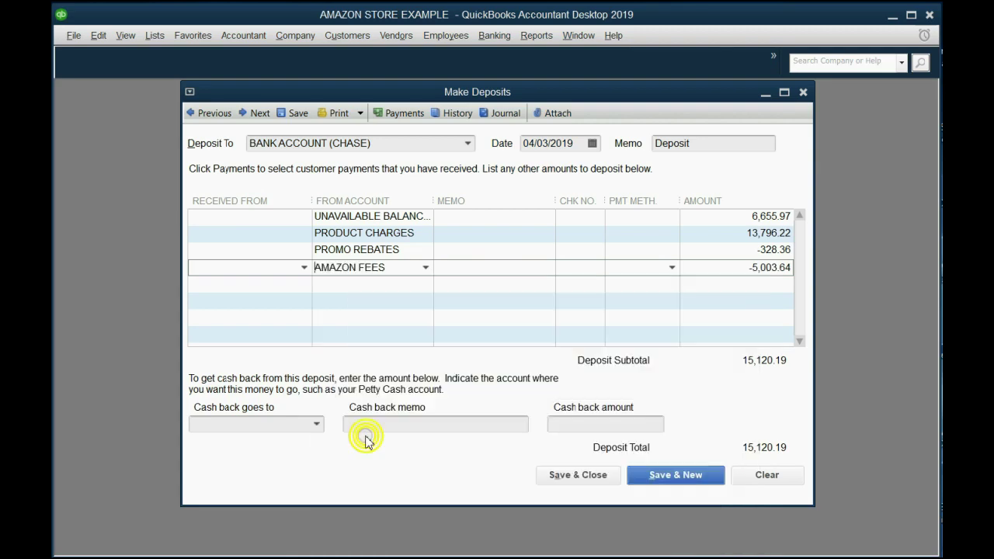
# - Consult the PowerPoint statement slide and add a deposit line from the OTHER account for 428.99
pyautogui.click(721, 285)
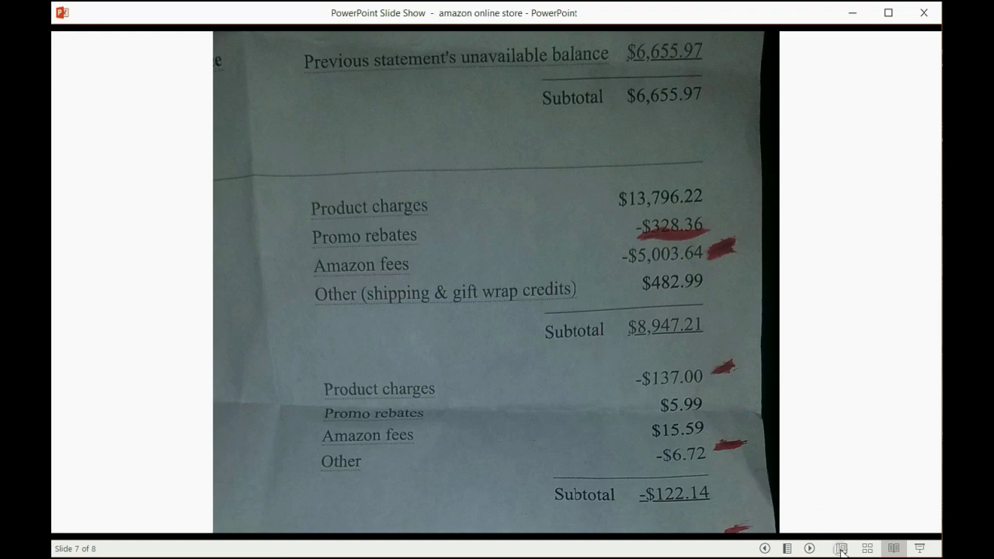
pyautogui.hotkey('alt', 'Tab')
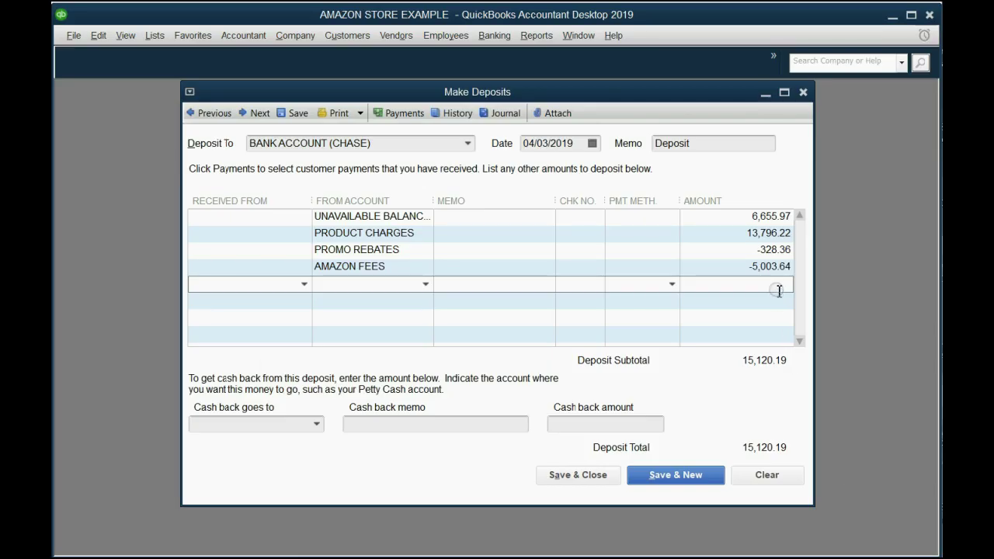
pyautogui.write('428.99')
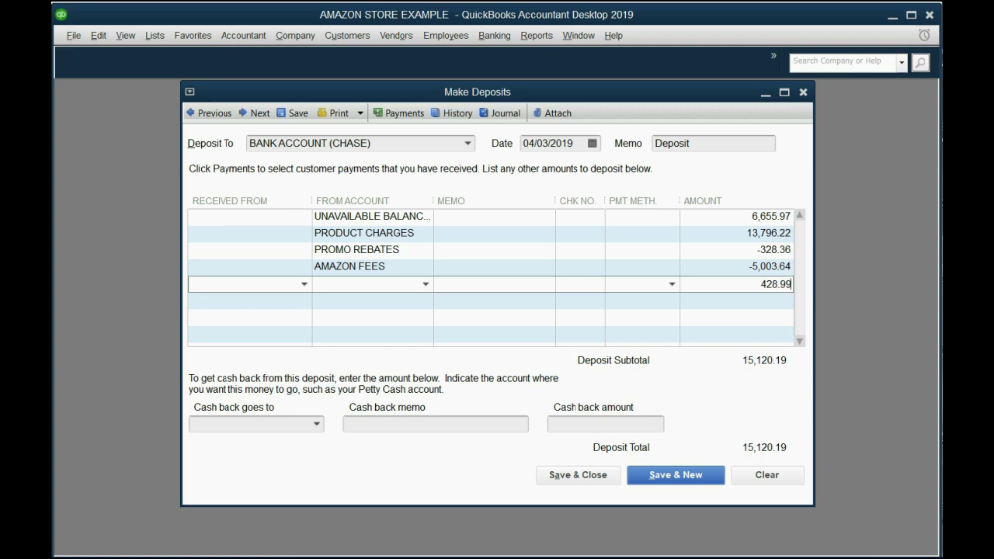
pyautogui.click(420, 284)
pyautogui.write('OTH')
pyautogui.click(505, 337)
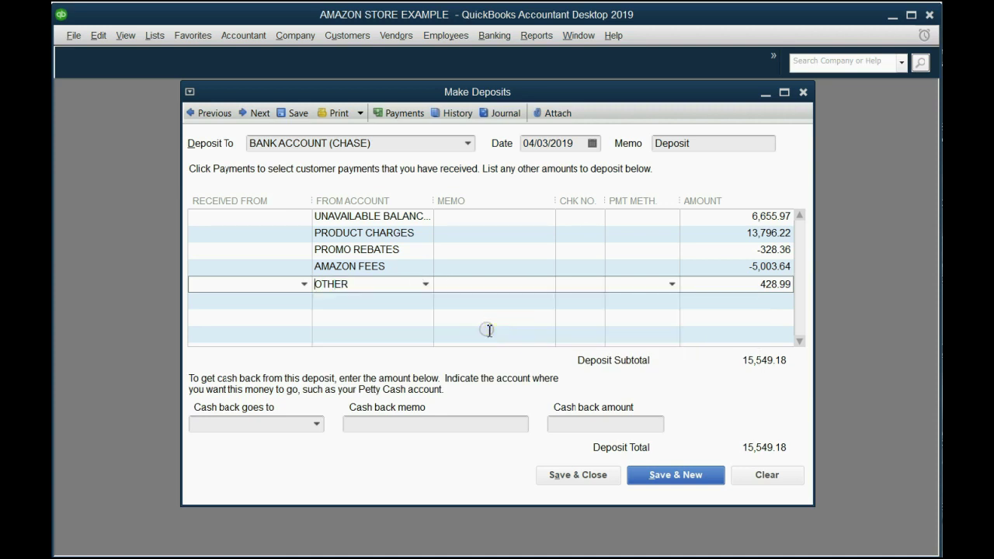
pyautogui.click(712, 300)
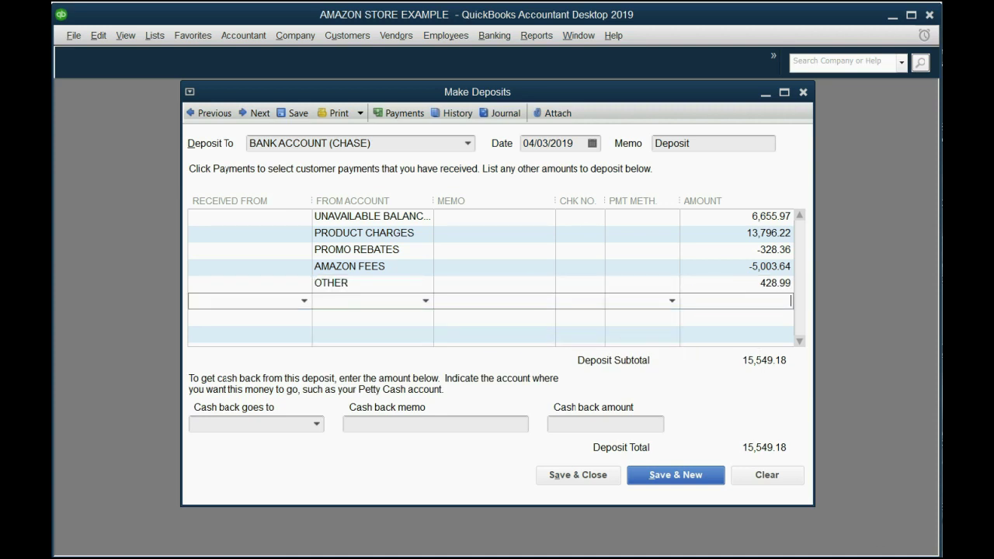
# - Add a deposit line from PRODUCT CHARGES for -137.00, checking the amount on the PowerPoint statement slide
pyautogui.hotkey('alt', 'Tab')
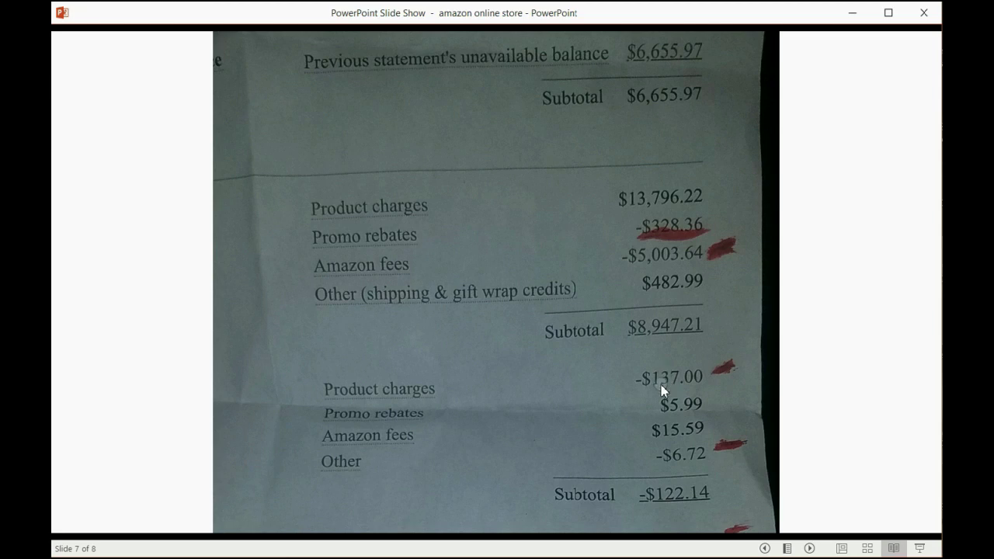
pyautogui.hotkey('alt', 'Tab')
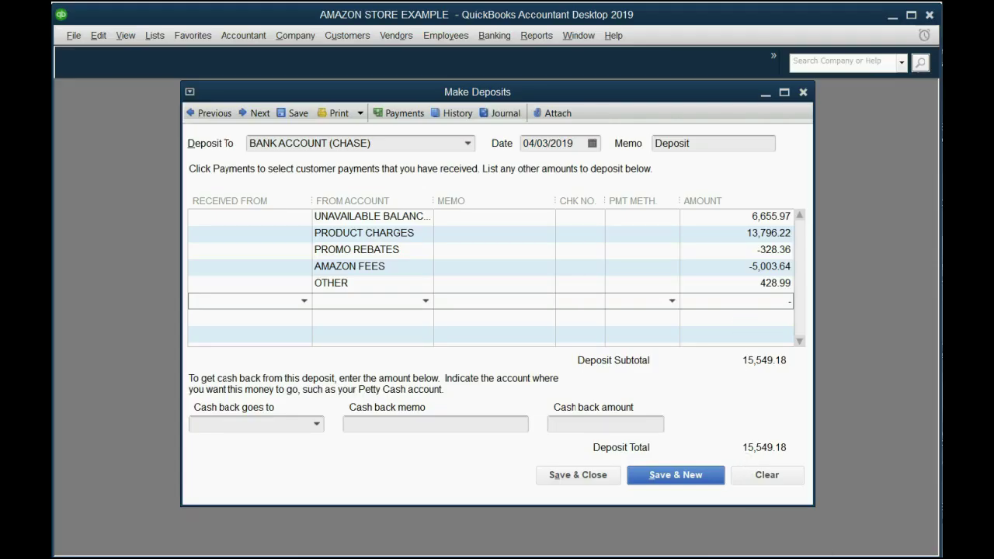
pyautogui.write('-137')
pyautogui.click(744, 316)
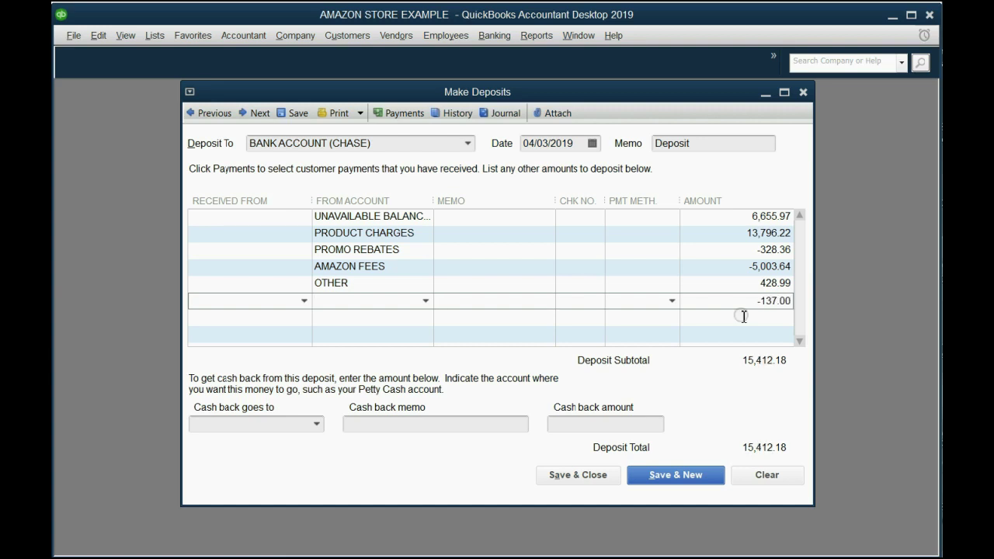
pyautogui.write('PRODUCT CHARGES')
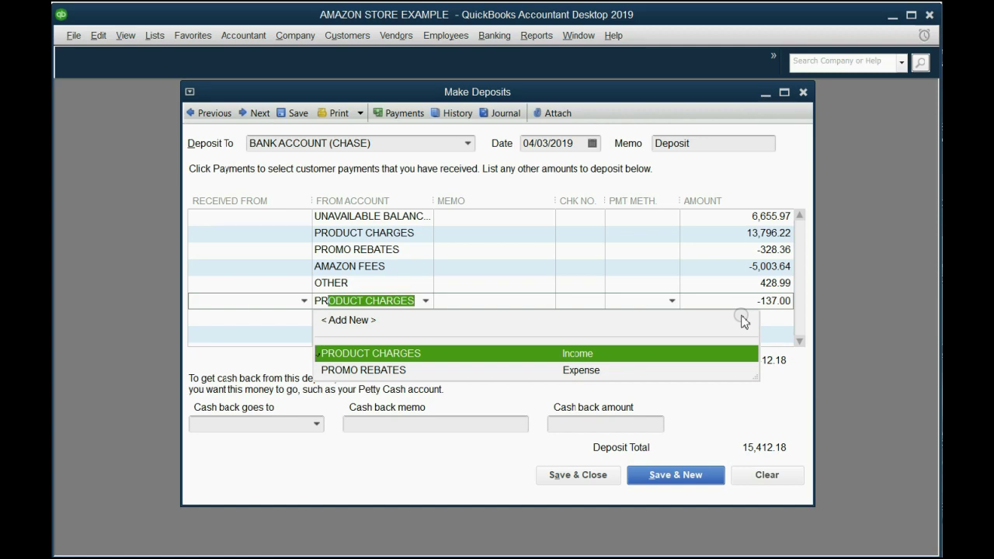
pyautogui.press('Tab')
pyautogui.click(744, 316)
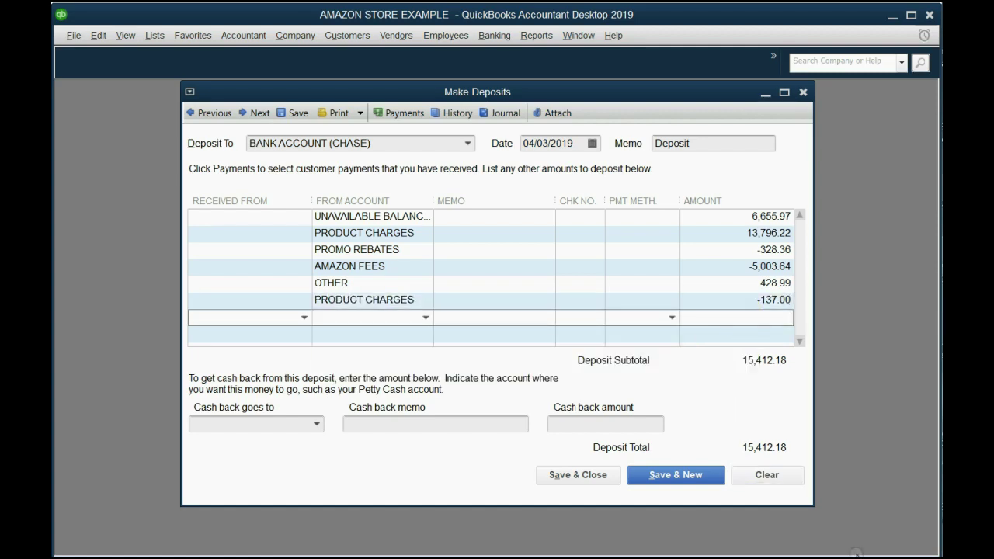
# - Consult the PowerPoint statement slide and add a deposit line from PROMO REBATES for 5.99
pyautogui.hotkey('alt', 'Tab')
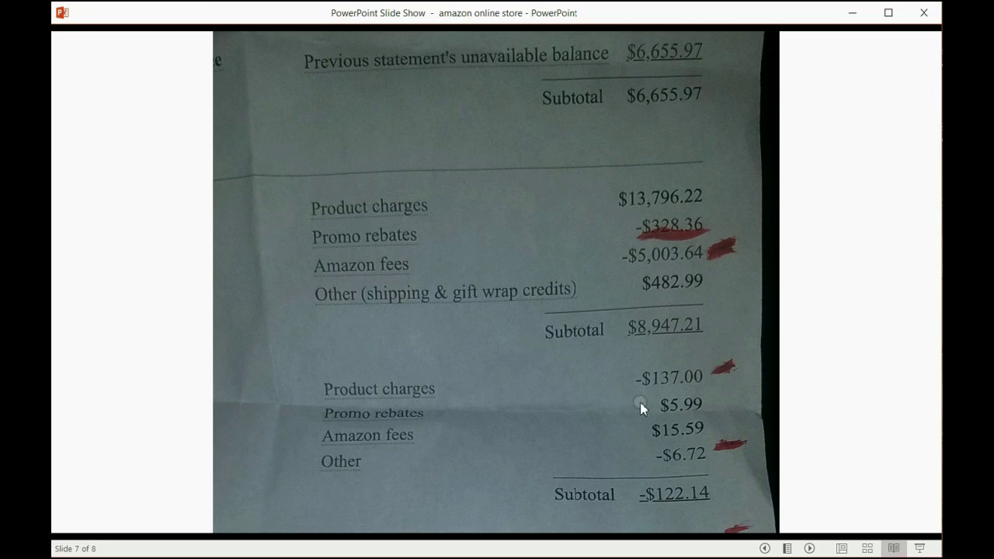
pyautogui.hotkey('alt', 'Tab')
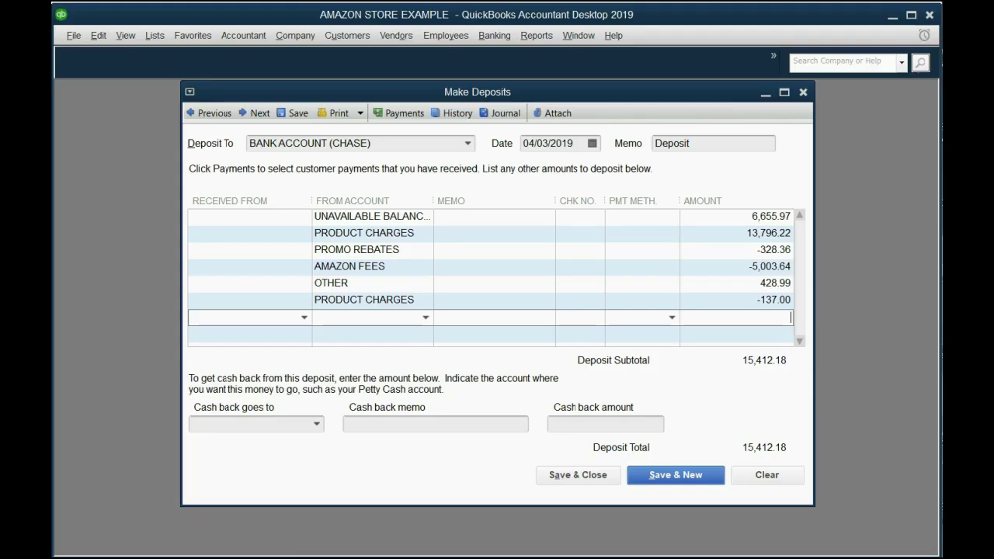
pyautogui.write('5.99')
pyautogui.hotkey('shift', 'Tab')
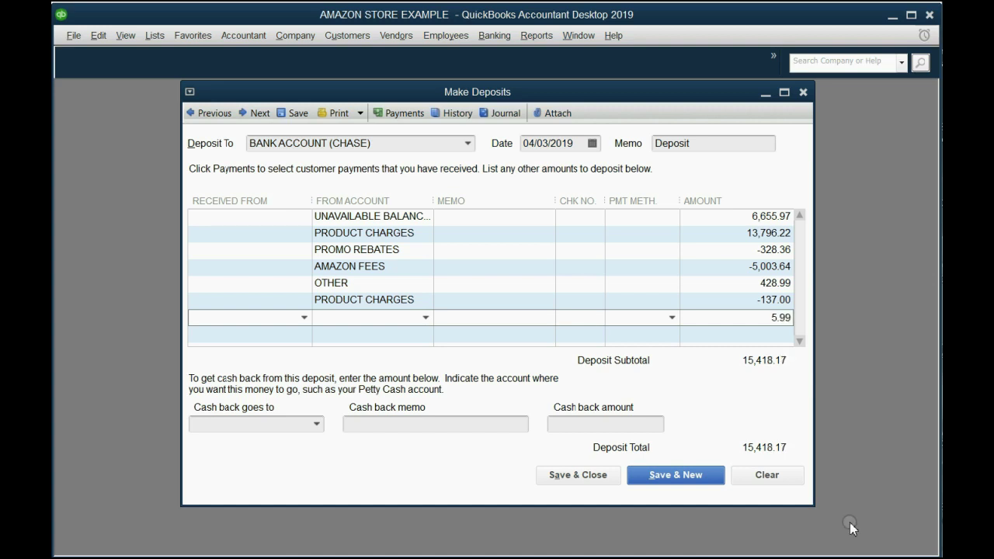
pyautogui.write('pr')
pyautogui.press('BackSpace')
pyautogui.press('BackSpace')
pyautogui.hotkey('shift', 'Tab')
pyautogui.write('pr')
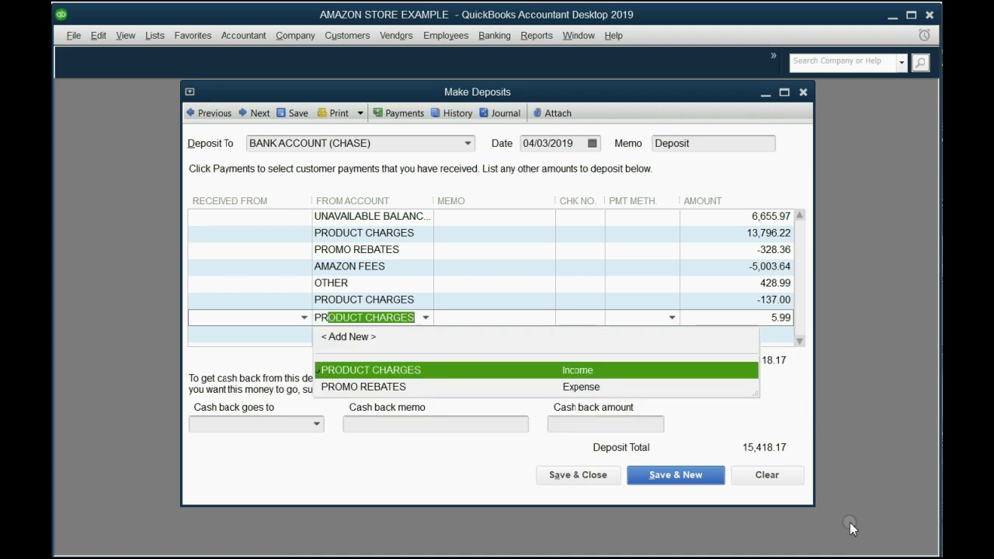
pyautogui.press('Down')
pyautogui.press('Tab')
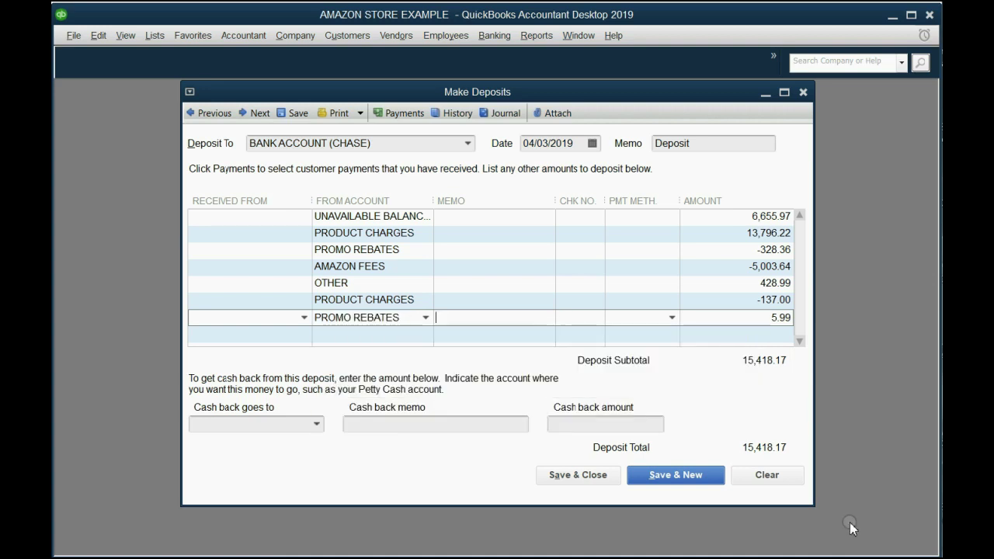
pyautogui.click(765, 331)
# - Add a deposit line from AMAZON FEES for 15.59, checking the amount on the PowerPoint statement slide
pyautogui.hotkey('alt', 'Tab')
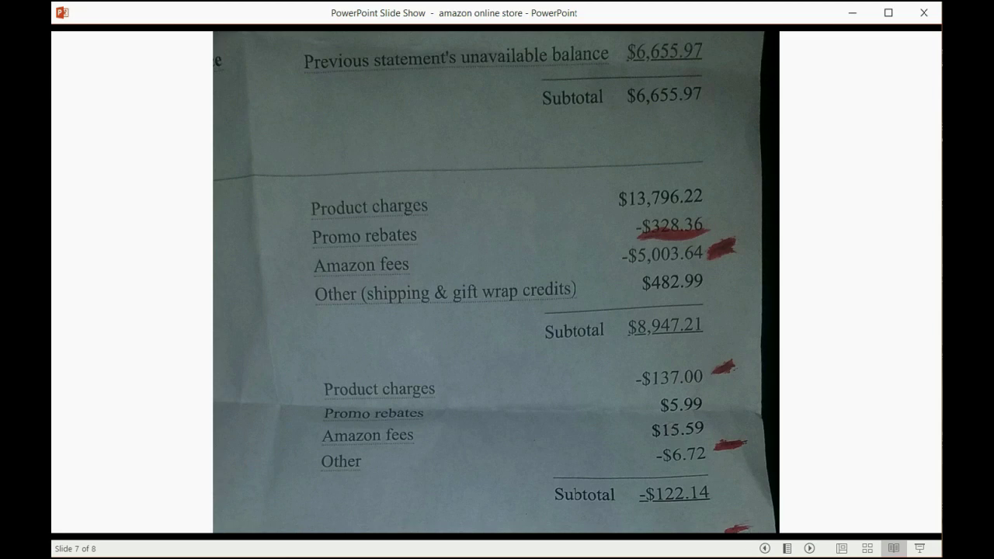
pyautogui.hotkey('alt', 'Tab')
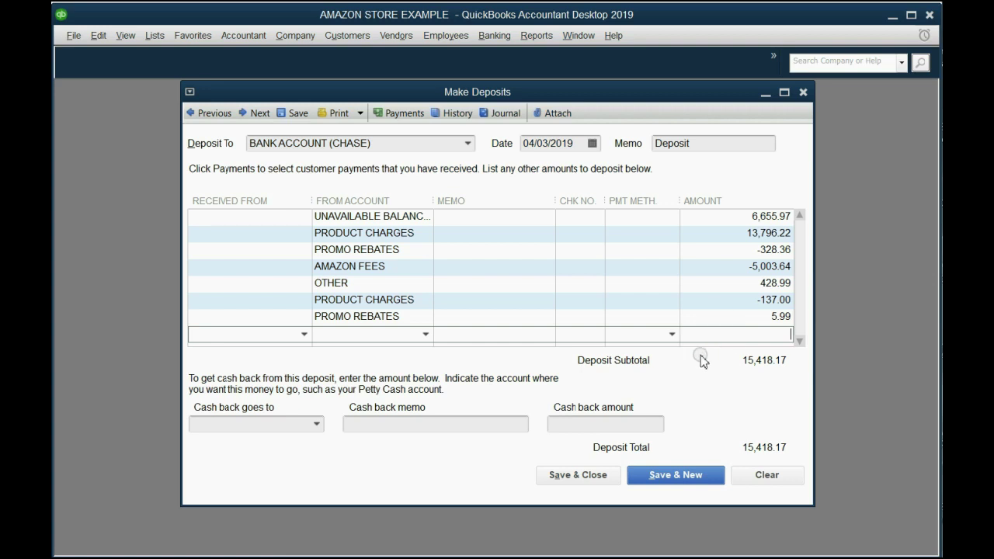
pyautogui.write('15.5')
pyautogui.write('9')
pyautogui.click(699, 356)
pyautogui.write('am')
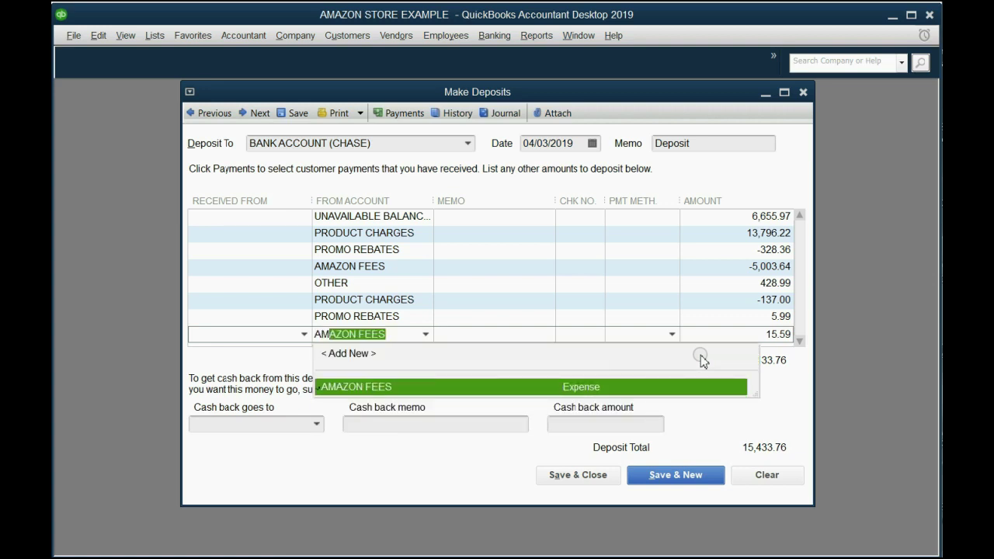
pyautogui.press('Tab')
pyautogui.press('Tab')
pyautogui.press('Tab')
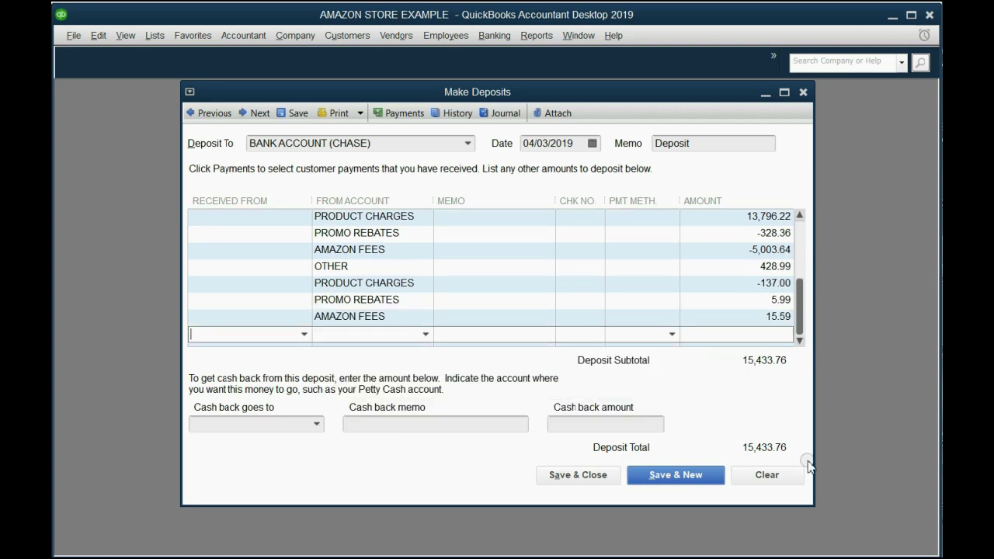
# - Add a deposit line from the OTHER account for -6.72, checking the amount on the PowerPoint statement slide
pyautogui.hotkey('alt', 'Tab')
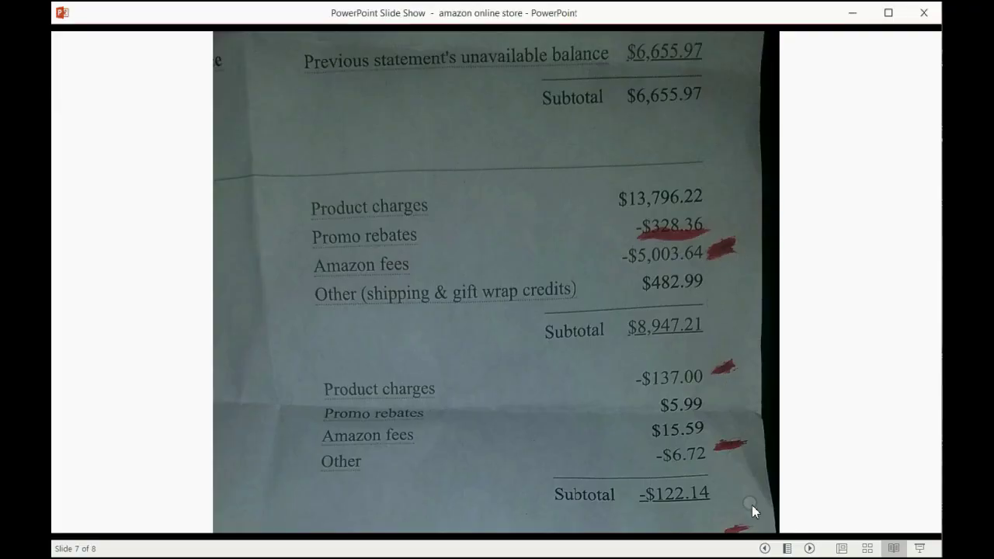
pyautogui.hotkey('alt', 'Tab')
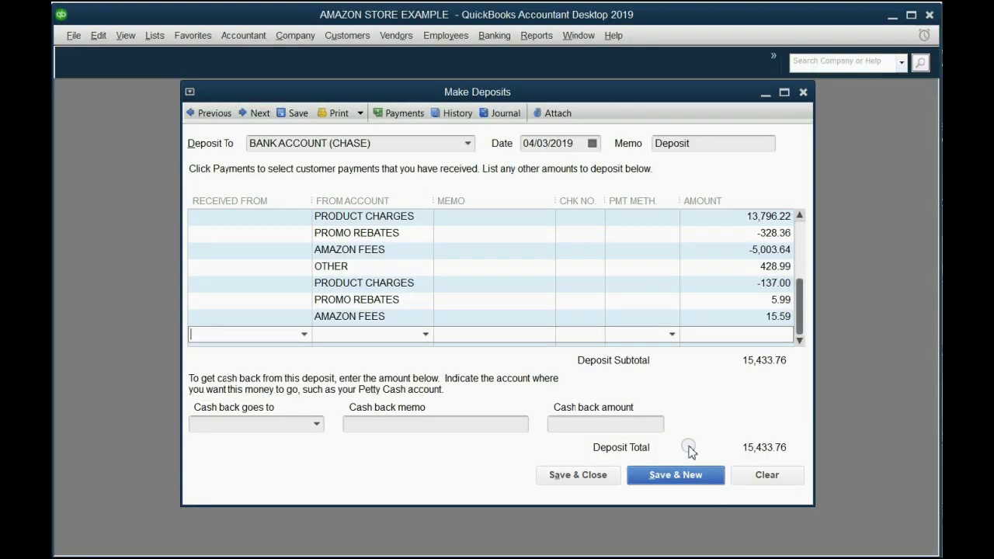
pyautogui.click(735, 335)
pyautogui.write('-6.72')
pyautogui.hotkey('shift', 'Tab')
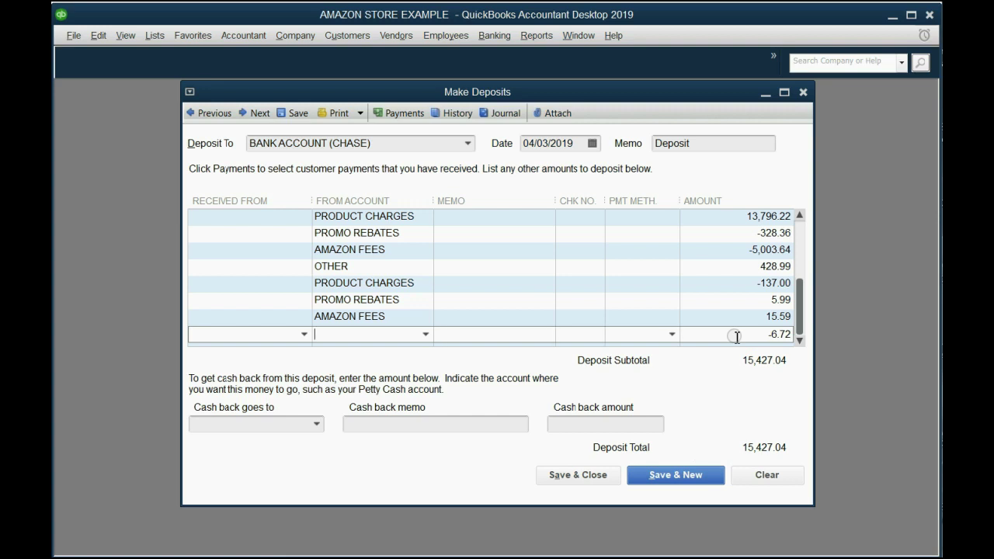
pyautogui.write('OTHER')
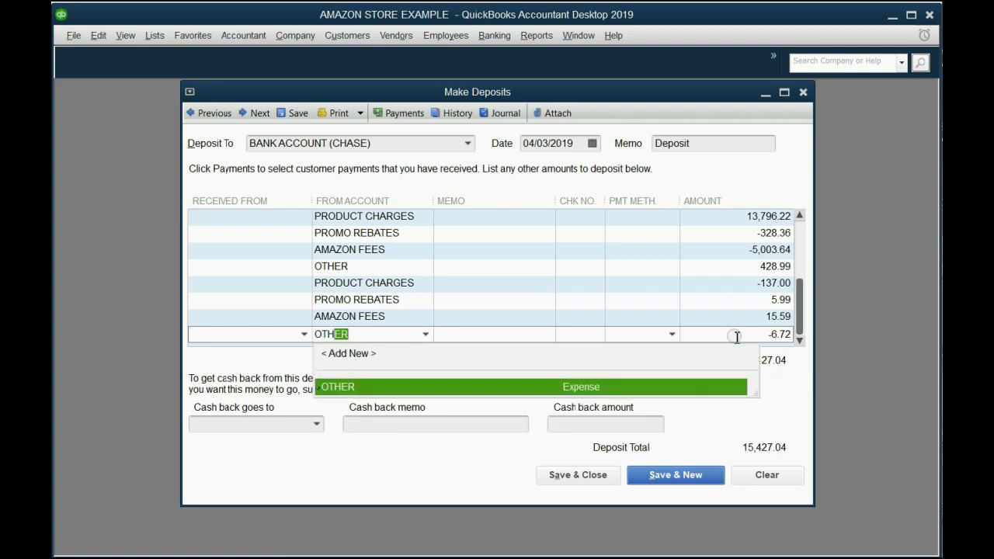
pyautogui.press('Tab')
pyautogui.press('Tab')
pyautogui.press('Tab')
# - Advance the PowerPoint statement to its last slide and add a deposit line from SUBSCRIPTION FEES for -39.99
pyautogui.hotkey('alt', 'Tab')
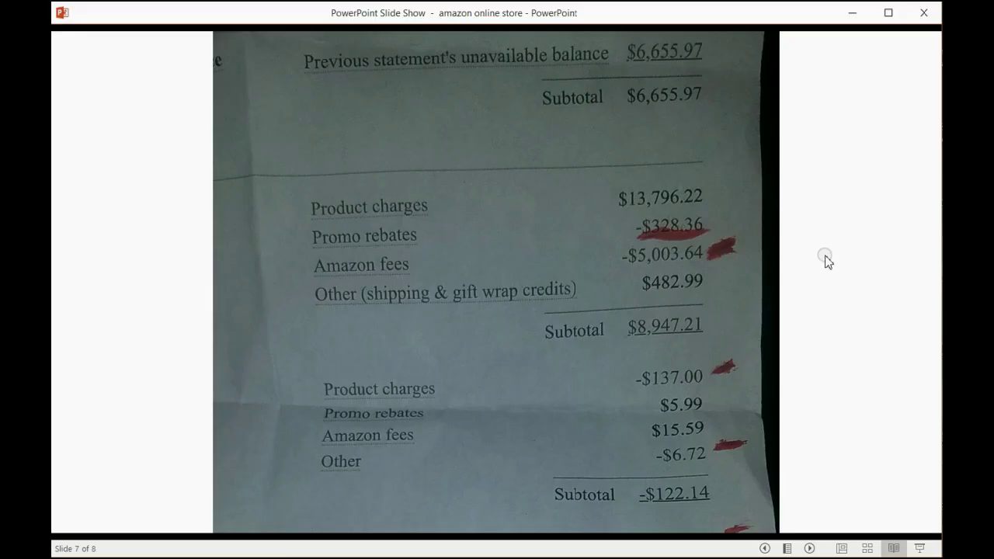
pyautogui.click(827, 261)
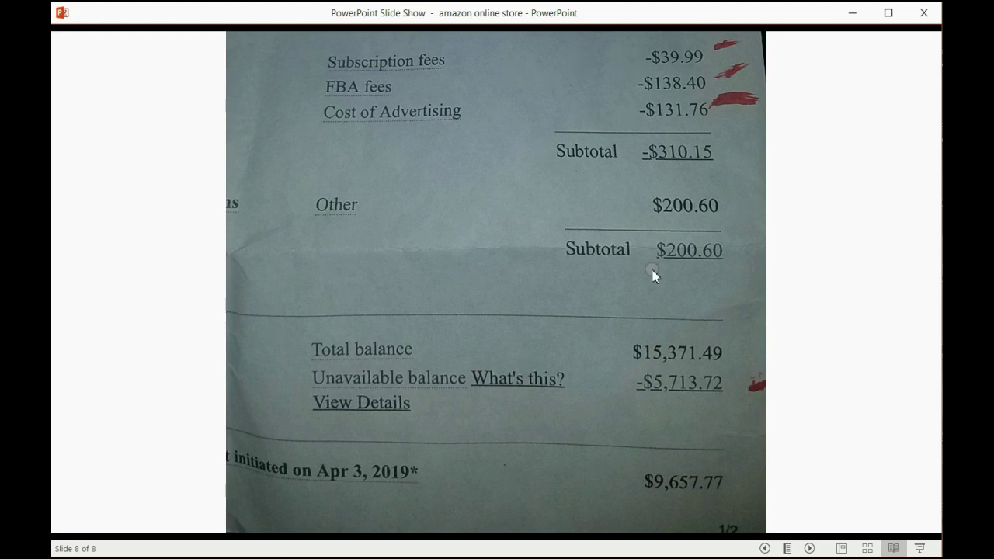
pyautogui.hotkey('alt', 'Tab')
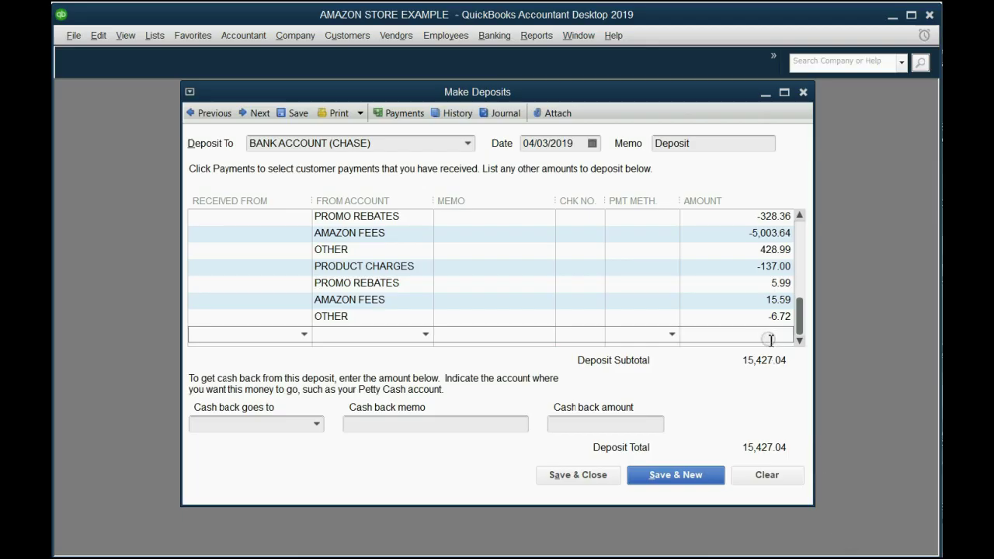
pyautogui.click(768, 338)
pyautogui.write('-39.99')
pyautogui.press('Tab')
pyautogui.click(405, 316)
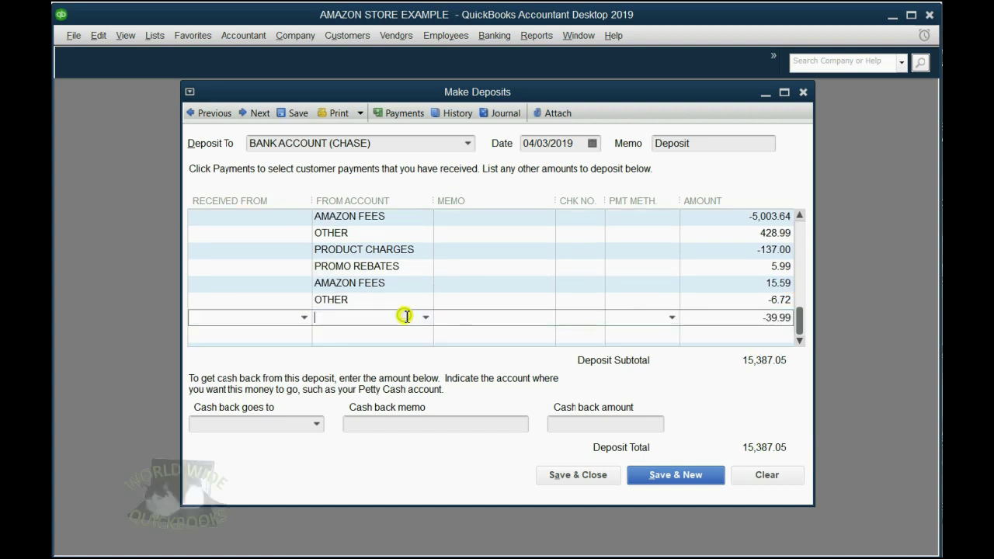
pyautogui.write('SUBSCRIPTION FEES')
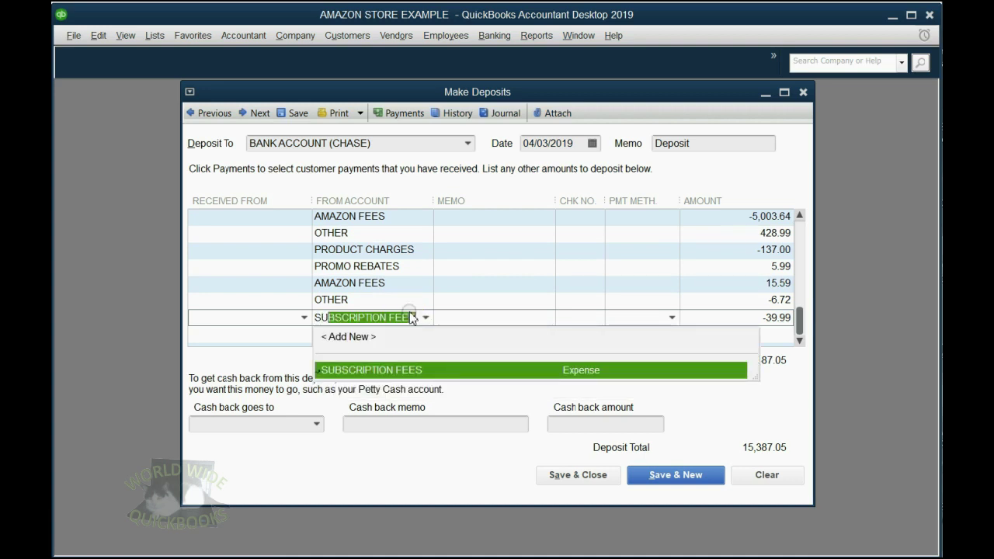
pyautogui.press('Tab')
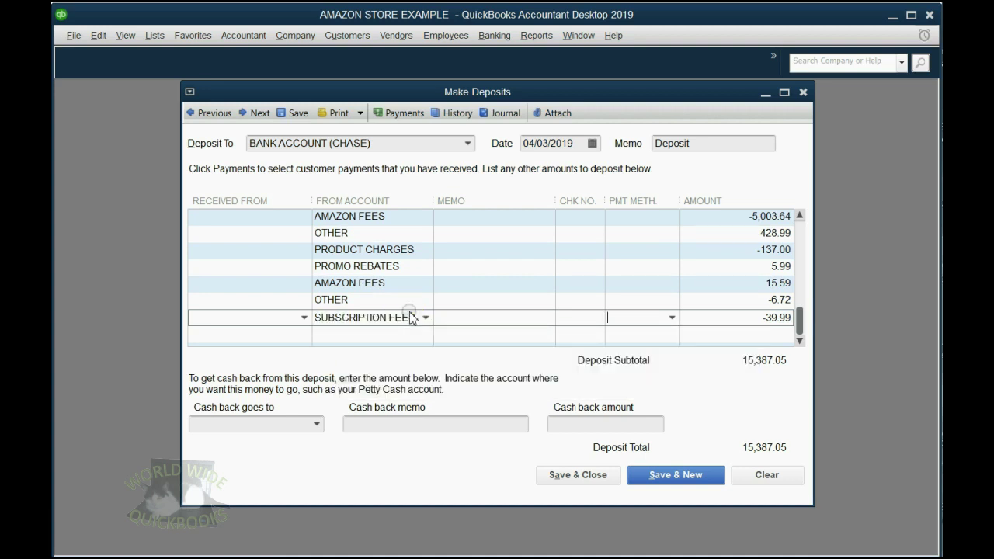
pyautogui.press('Tab')
pyautogui.press('Tab')
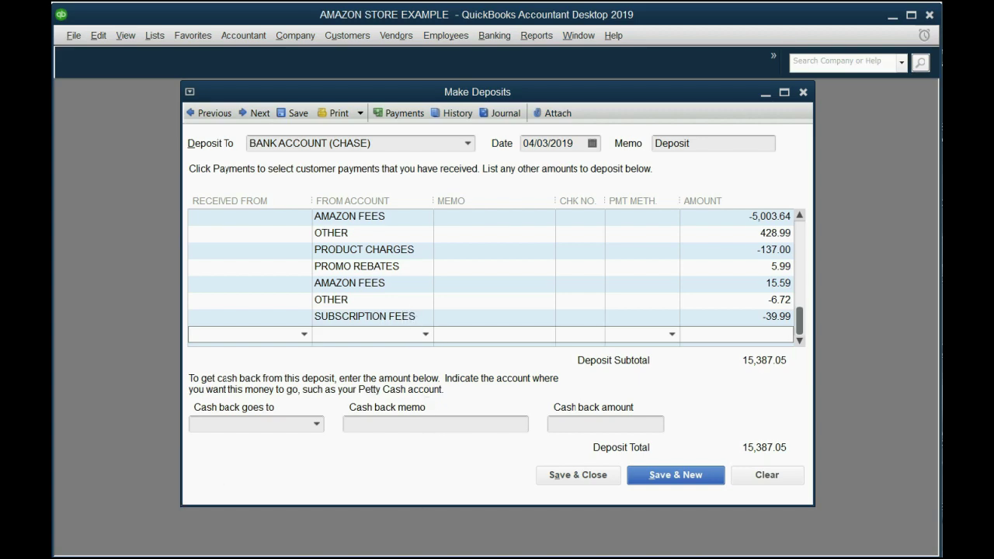
# - Add a deposit line from FBA FEES for -138.40, checking the amount on the PowerPoint statement slide
pyautogui.hotkey('alt', 'Tab')
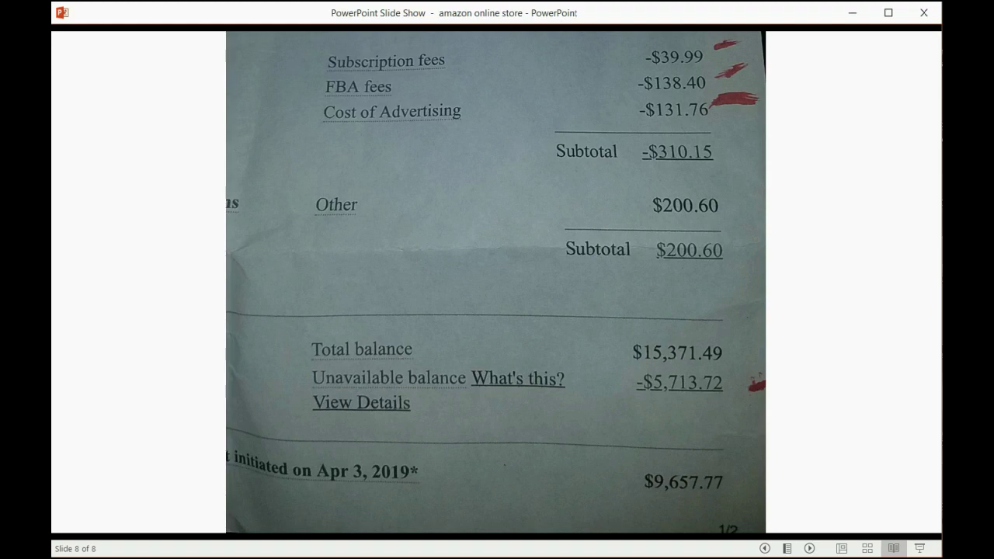
pyautogui.hotkey('alt', 'Tab')
pyautogui.click(760, 334)
pyautogui.write('-13')
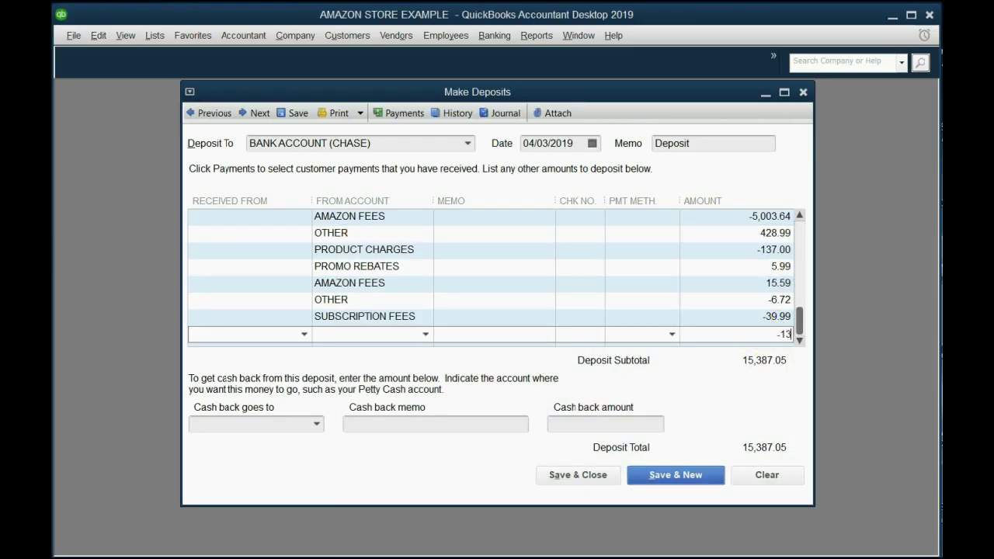
pyautogui.write('8.40')
pyautogui.press('Tab')
pyautogui.click(424, 319)
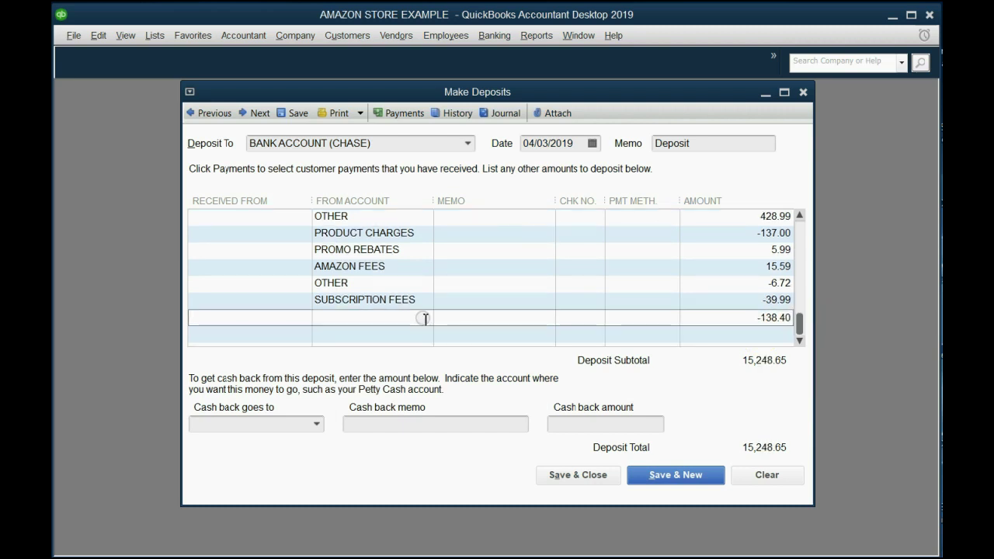
pyautogui.write('FBA FEES')
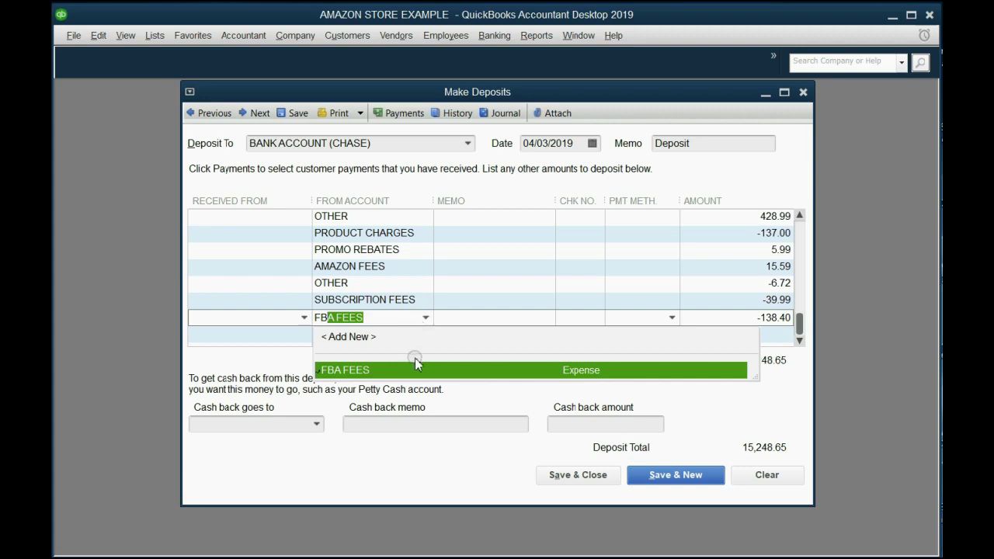
pyautogui.click(420, 373)
pyautogui.click(704, 336)
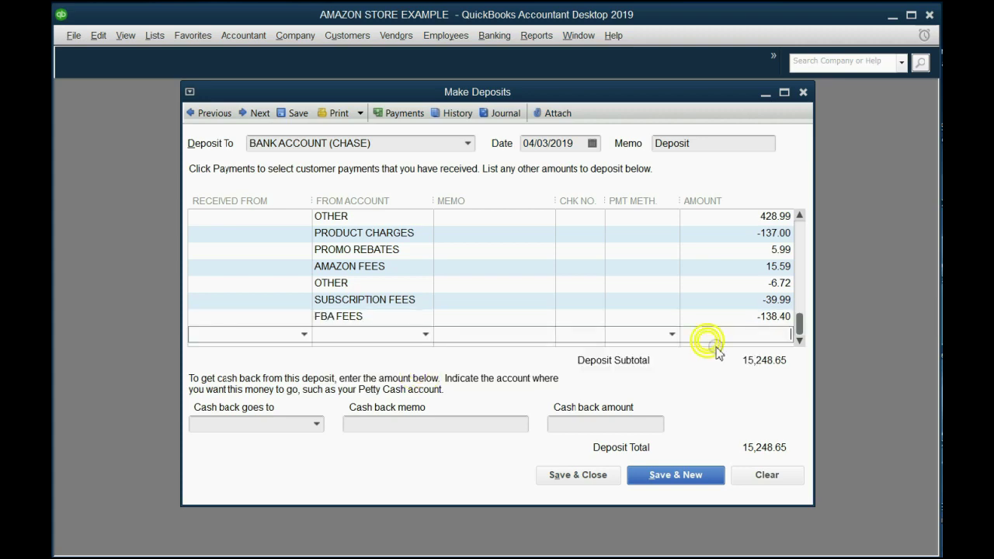
# - Enter -131.76 as the amount of a new deposit line, checking the advertising cost on the PowerPoint statement slide
pyautogui.hotkey('alt', 'Tab')
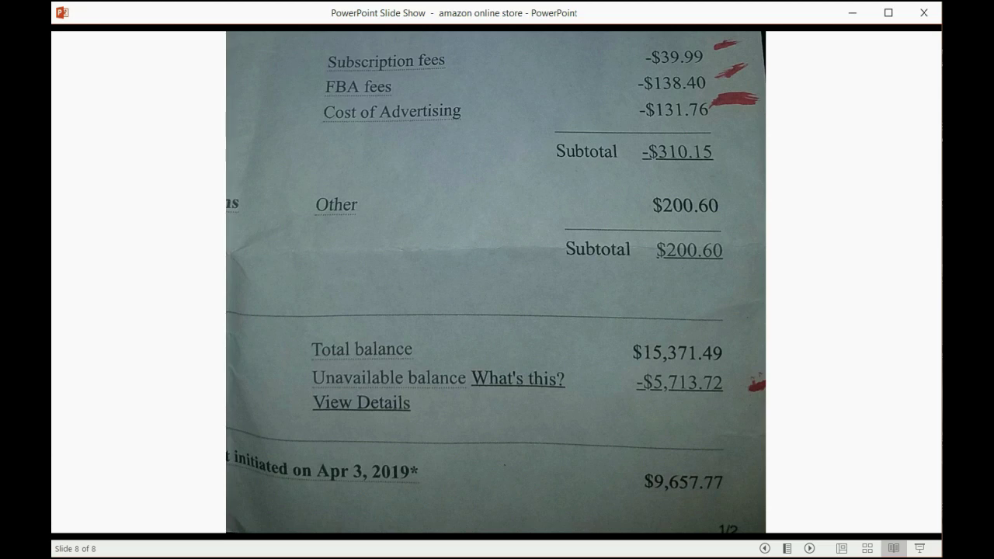
pyautogui.hotkey('alt', 'Tab')
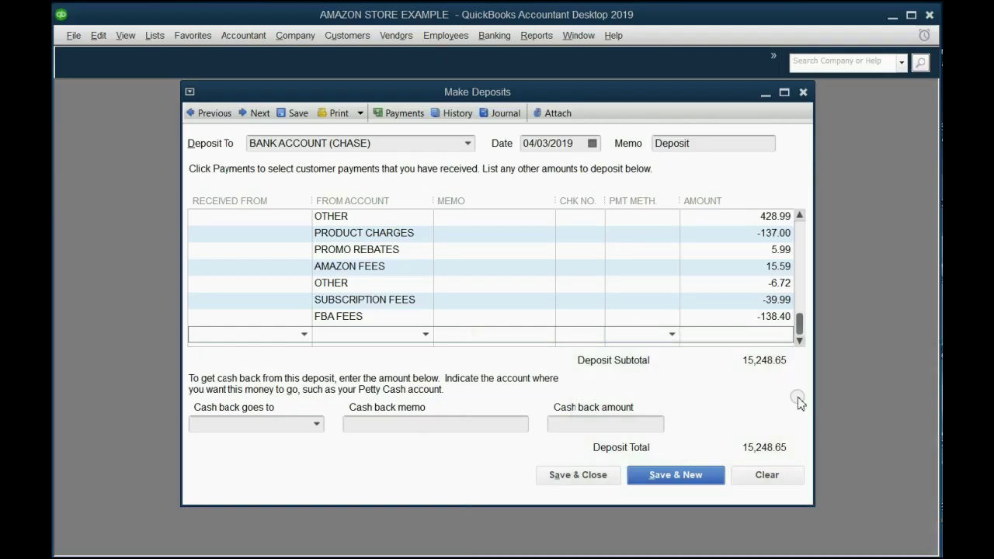
pyautogui.click(764, 334)
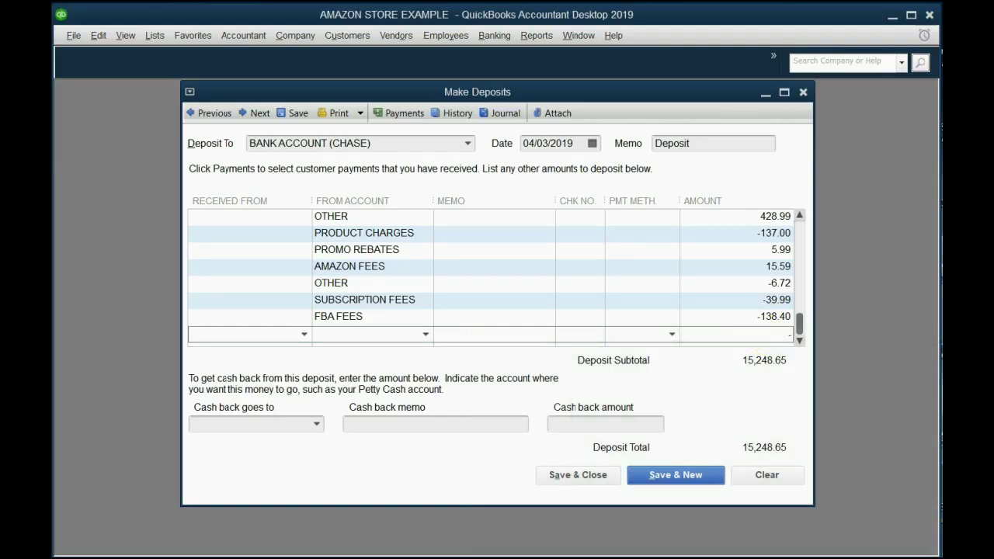
pyautogui.write('-131.76')
pyautogui.press('Tab')
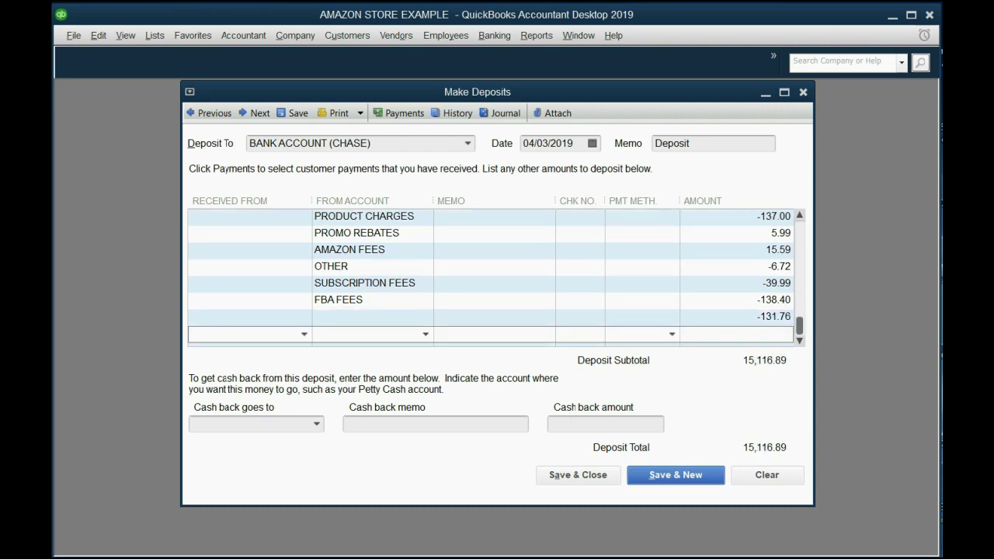
# - Assign the COST OF ADVERTISING account to the -131.76 deposit line, checking the item's name on the PowerPoint statement slide
pyautogui.hotkey('alt', 'Tab')
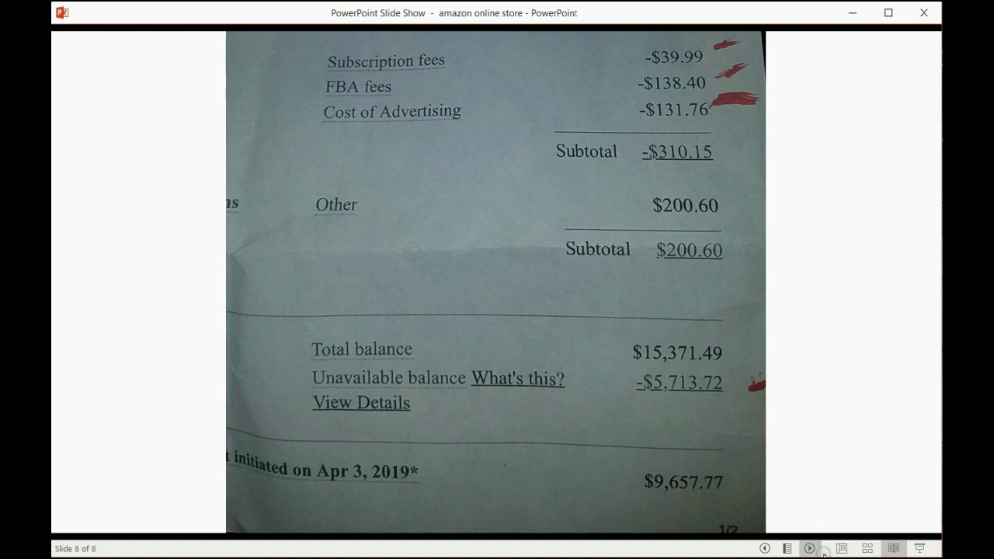
pyautogui.hotkey('alt', 'Tab')
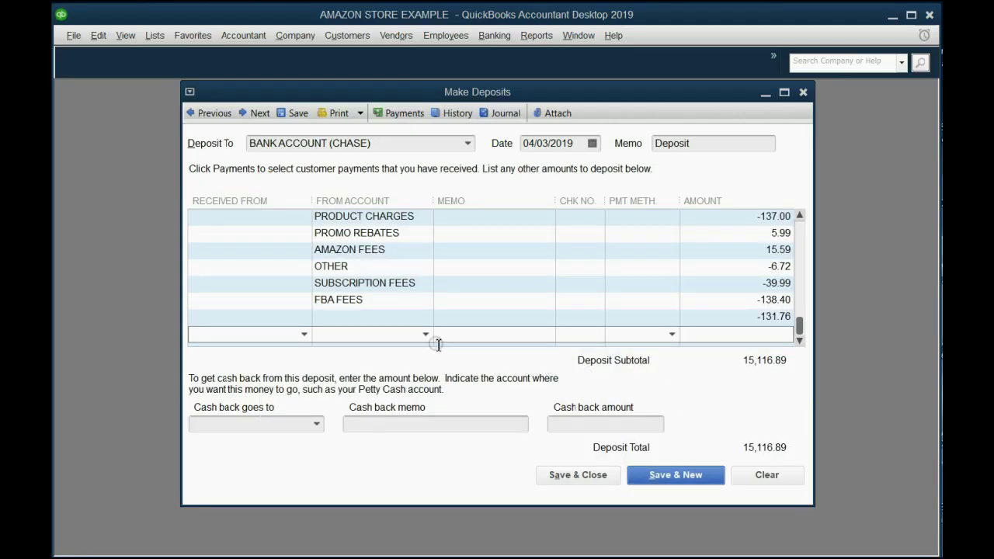
pyautogui.click(411, 318)
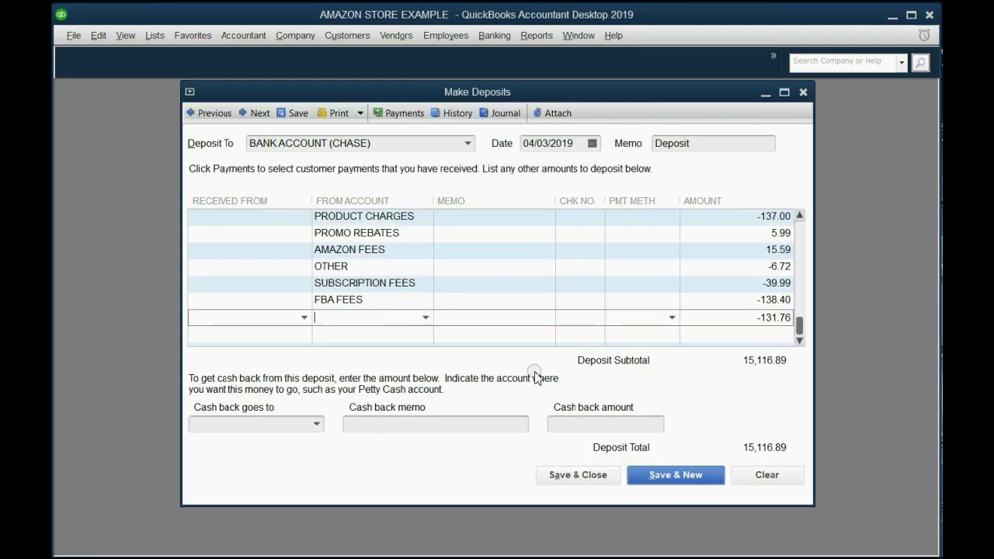
pyautogui.hotkey('alt', 'Tab')
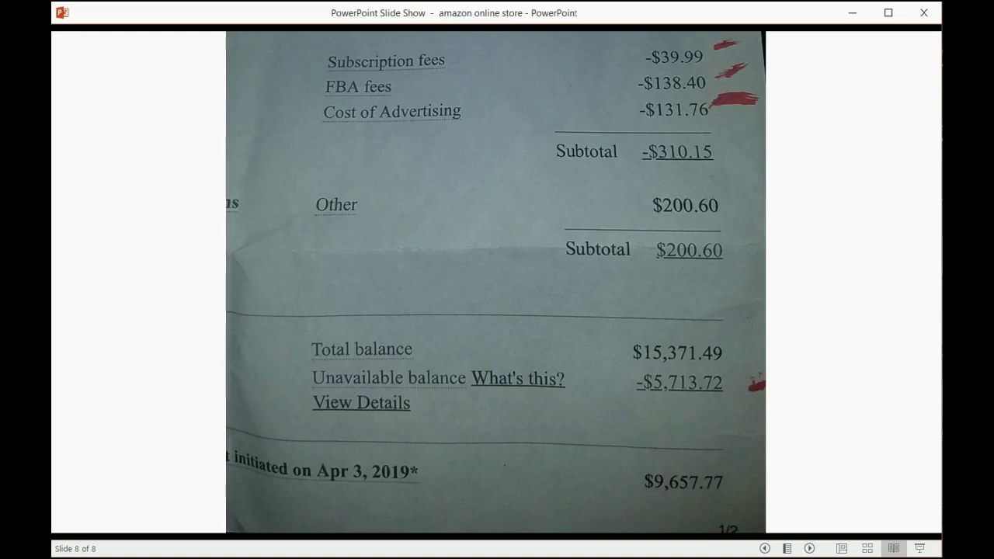
pyautogui.hotkey('alt', 'Tab')
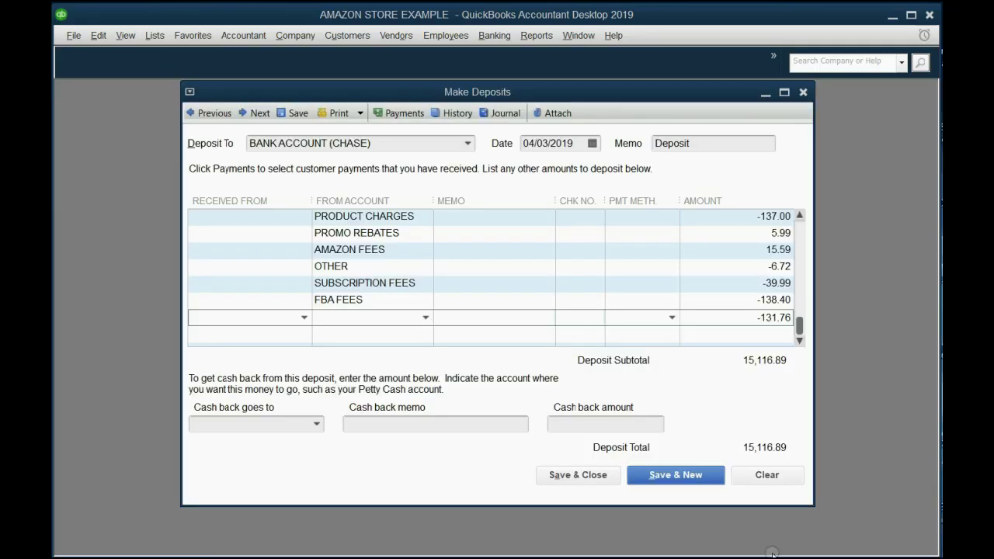
pyautogui.click(395, 313)
pyautogui.write('COST')
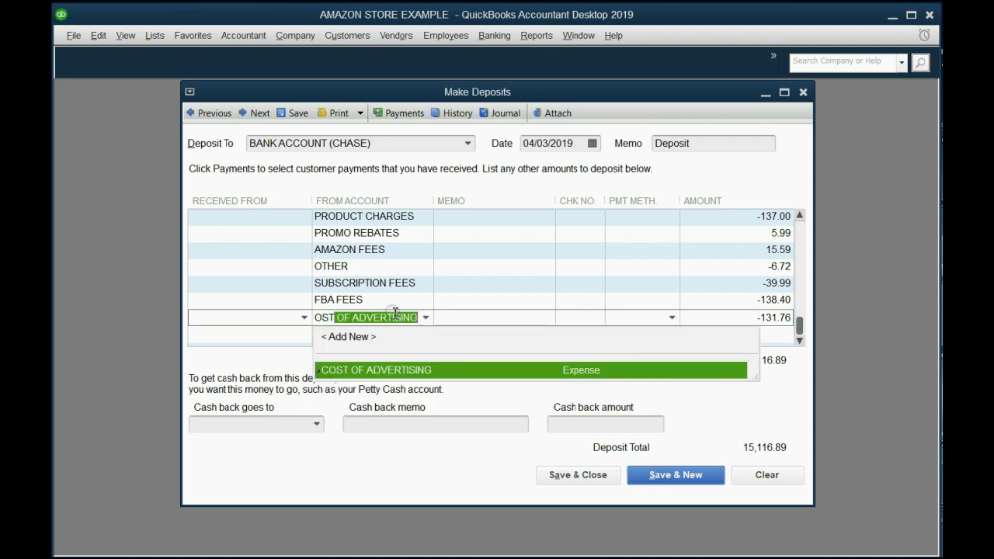
pyautogui.press('Tab')
pyautogui.press('Tab')
pyautogui.press('Tab')
pyautogui.press('Tab')
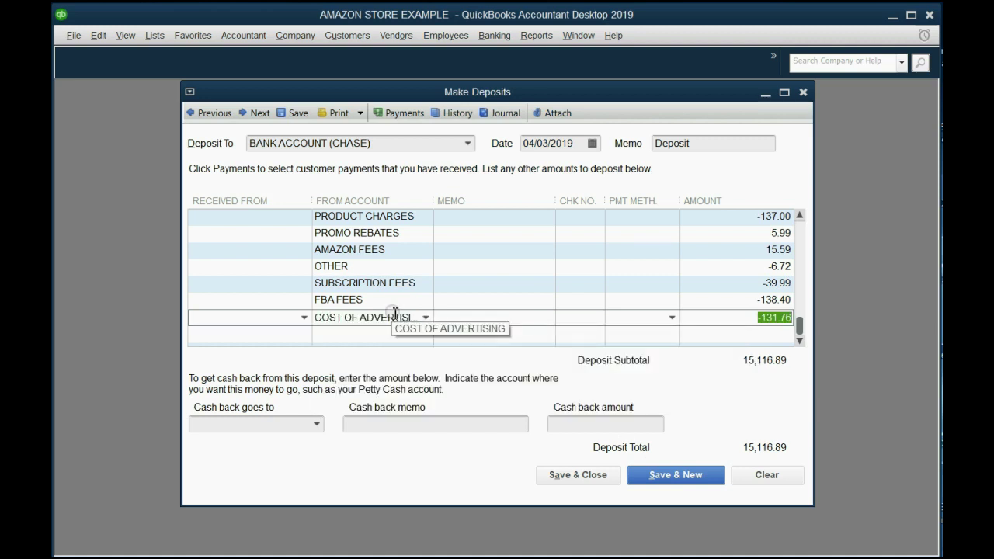
pyautogui.press('Tab')
# - Add a deposit line from the OTHER account for 200.60, checking the amount on the PowerPoint statement slide
pyautogui.hotkey('alt', 'Tab')
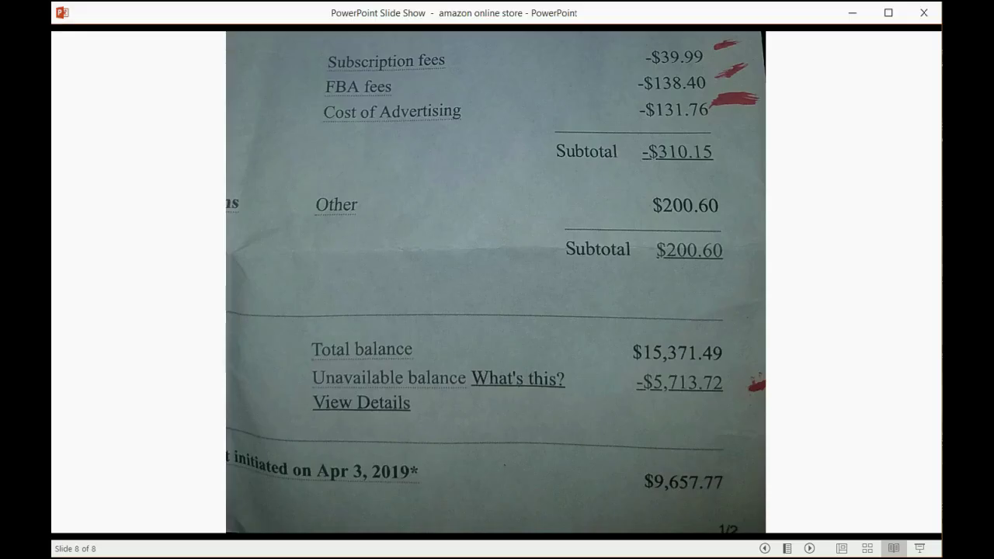
pyautogui.hotkey('alt', 'Tab')
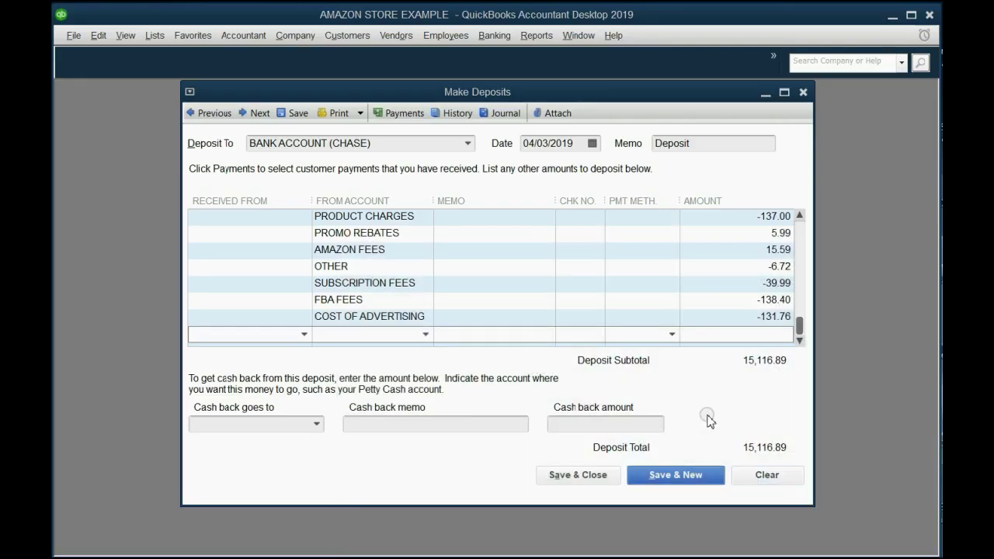
pyautogui.click(401, 334)
pyautogui.write('OTHER')
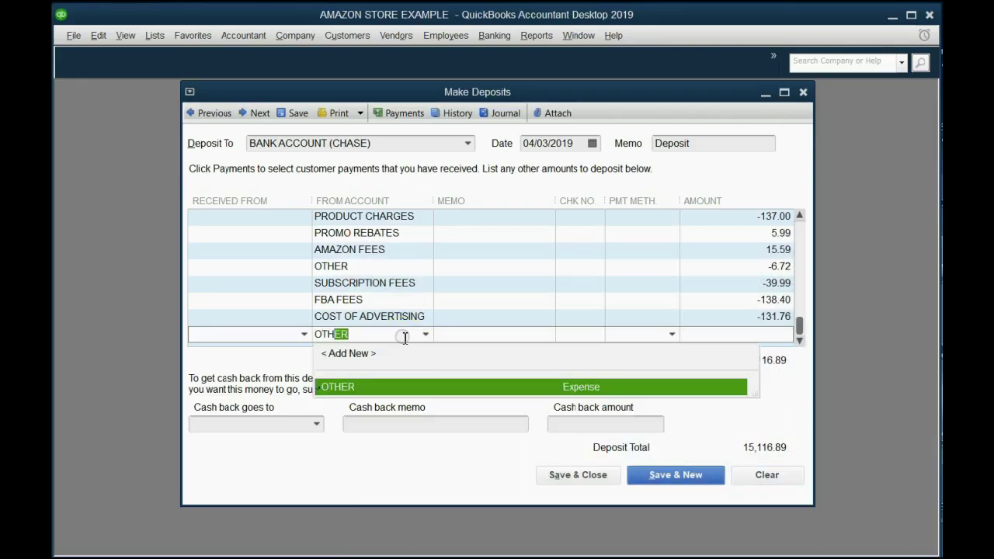
pyautogui.click(418, 390)
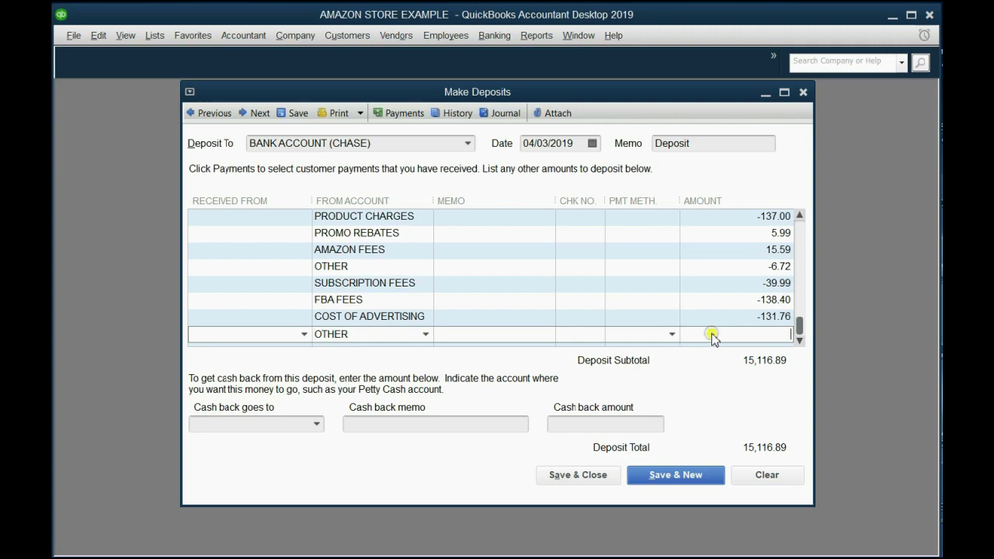
pyautogui.hotkey('alt', 'Tab')
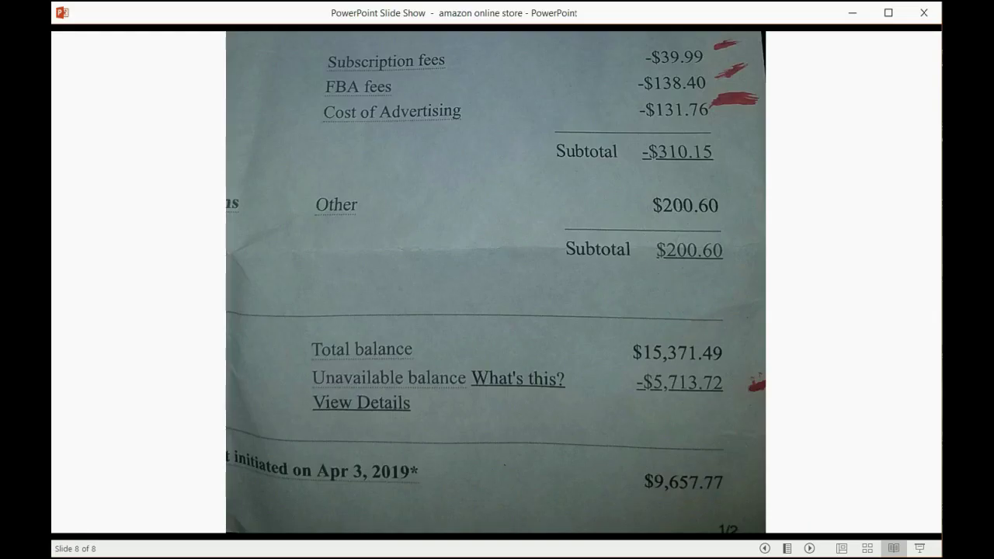
pyautogui.click(891, 544)
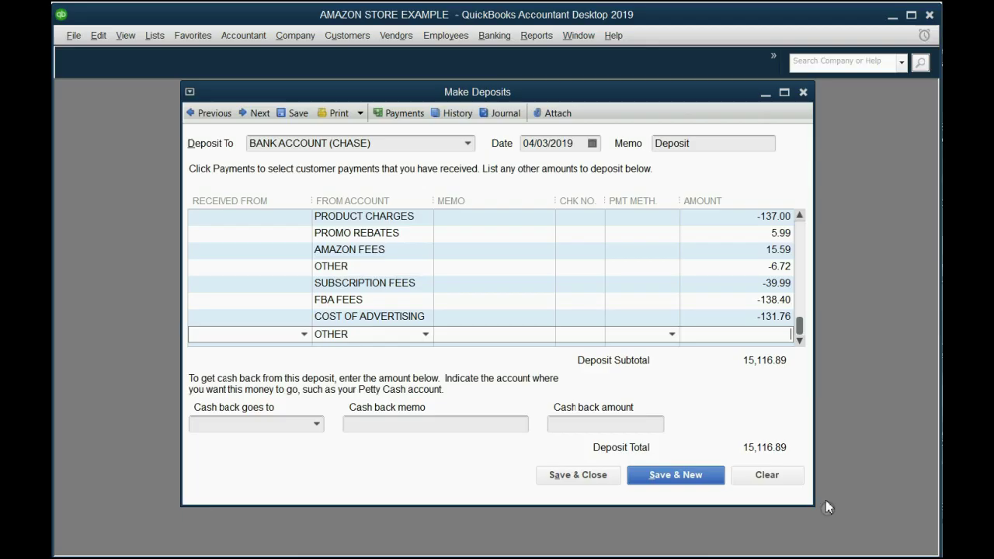
pyautogui.write('200.60')
pyautogui.press('Tab')
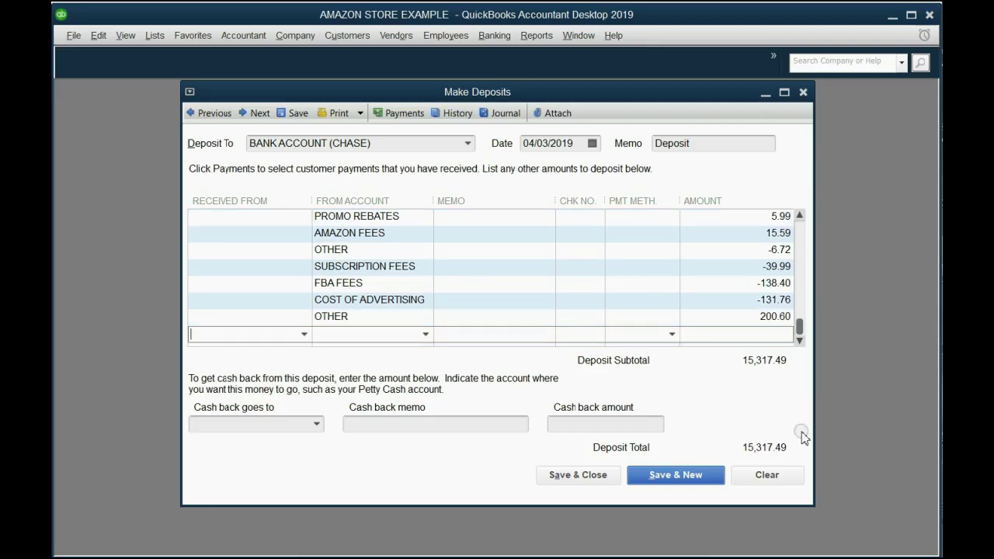
# - Compare the deposit subtotal with the total balance on the PowerPoint statement and review the amounts of the deposit lines
pyautogui.hotkey('alt', 'Tab')
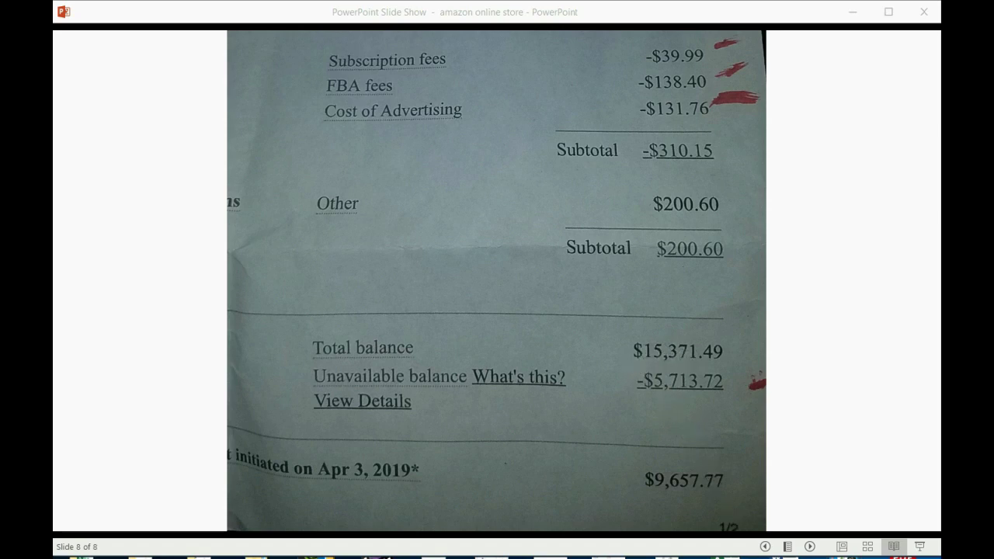
pyautogui.hotkey('alt', 'Tab')
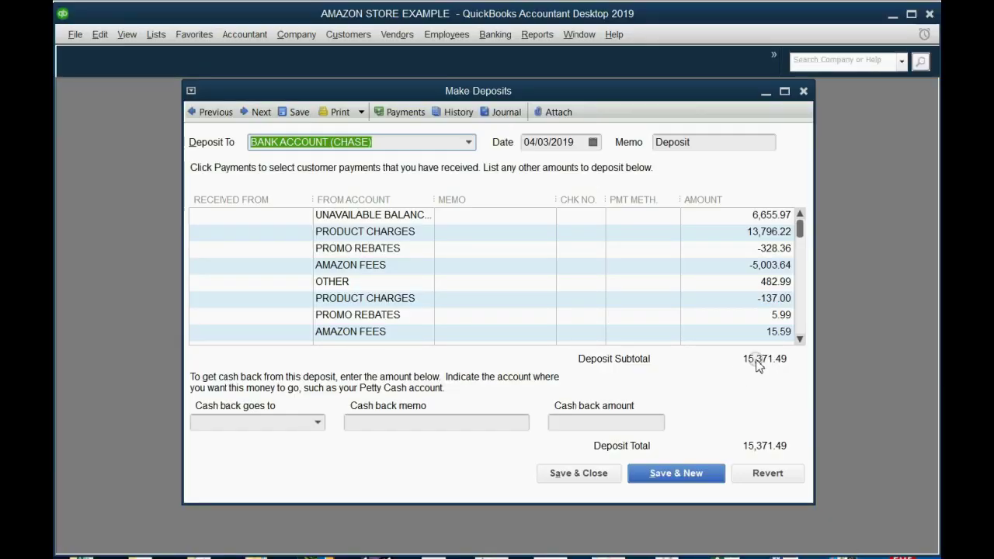
pyautogui.click(800, 340)
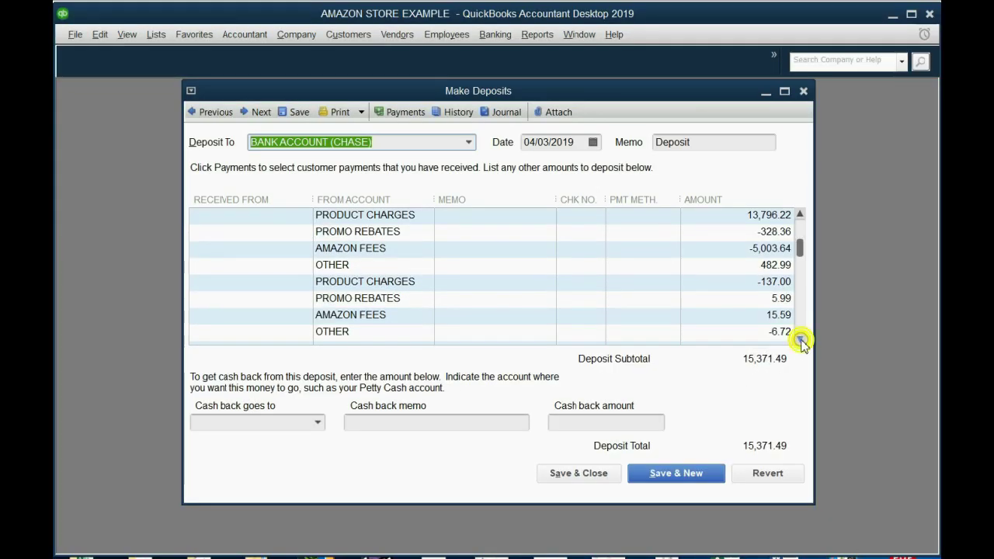
pyautogui.click(800, 340)
pyautogui.click(800, 340)
pyautogui.click(800, 340)
pyautogui.click(800, 340)
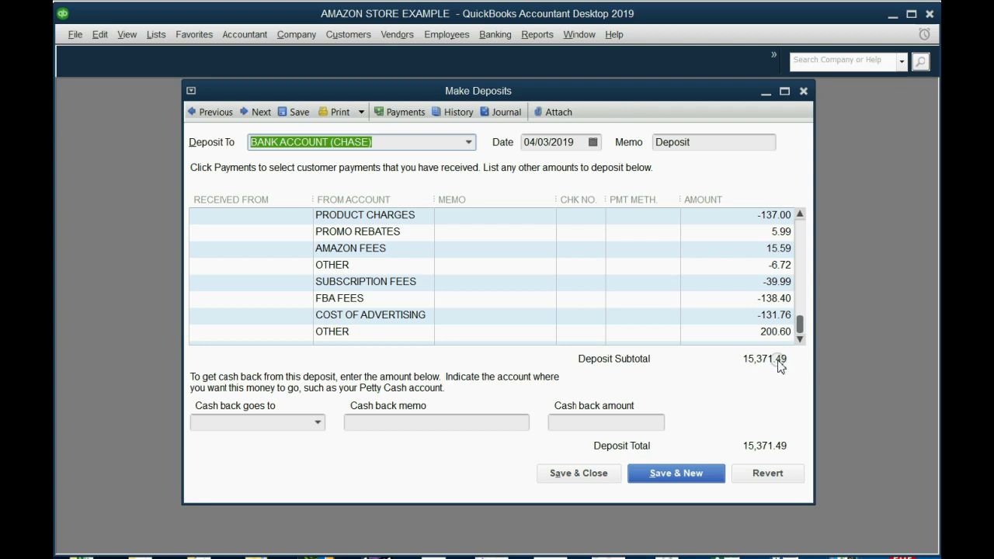
pyautogui.click(779, 332)
pyautogui.click(773, 315)
pyautogui.click(771, 298)
pyautogui.click(773, 281)
pyautogui.click(775, 265)
pyautogui.click(778, 248)
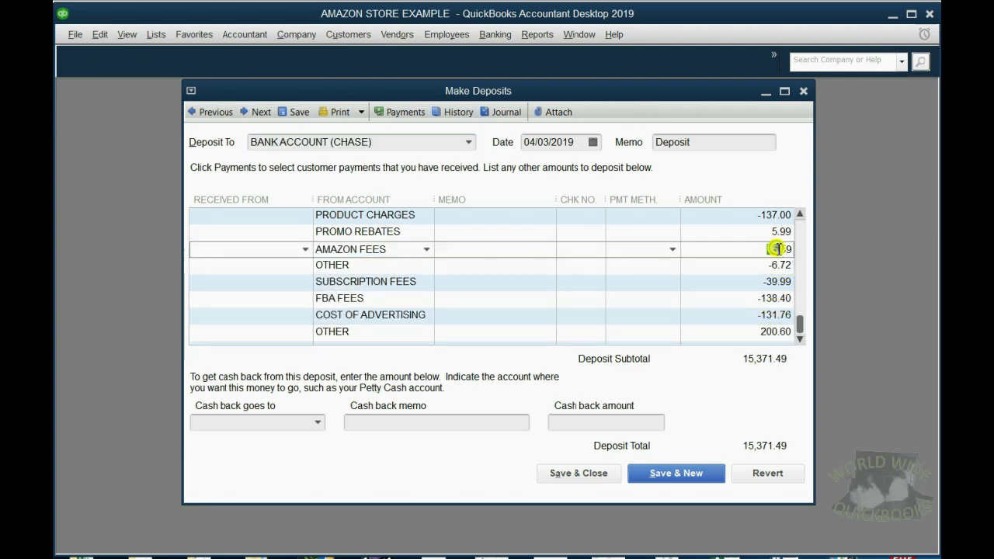
# - Start a new deposit line from UNAVAILABLE BALANCE RECEIVABLE after checking the unavailable balance on the PowerPoint statement slide
pyautogui.hotkey('alt', 'Tab')
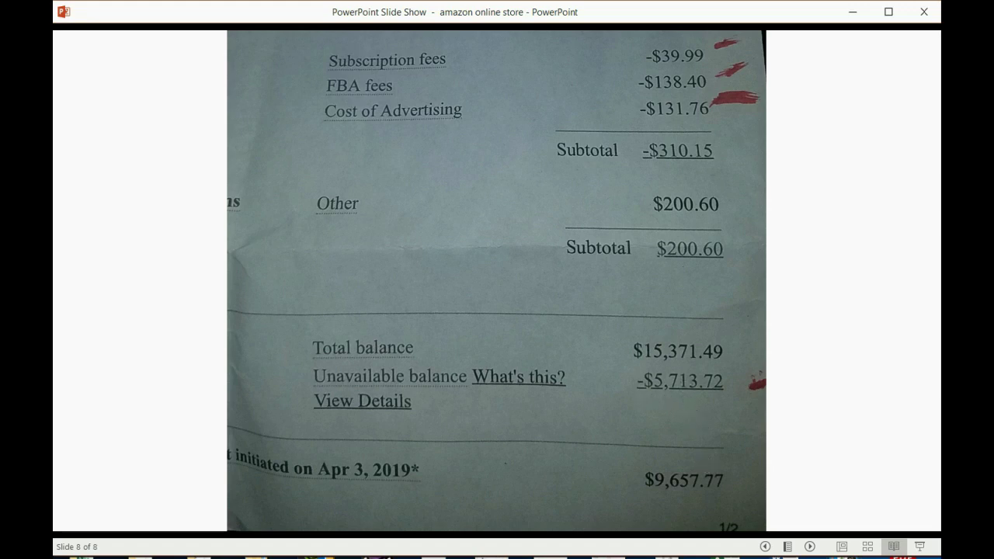
pyautogui.hotkey('alt', 'Tab')
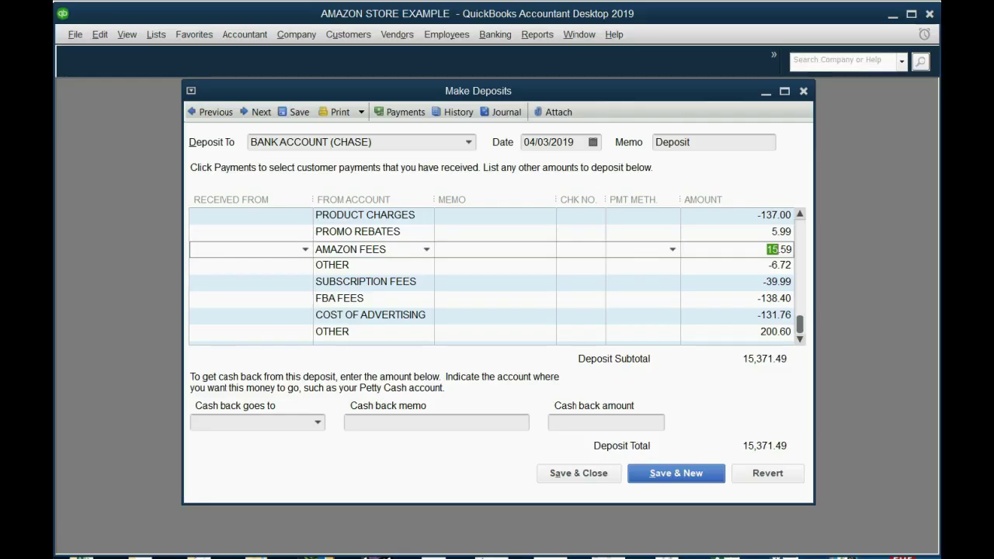
pyautogui.click(396, 337)
pyautogui.press('Tab')
pyautogui.press('Tab')
pyautogui.press('Tab')
pyautogui.press('Tab')
pyautogui.click(396, 336)
pyautogui.write('un')
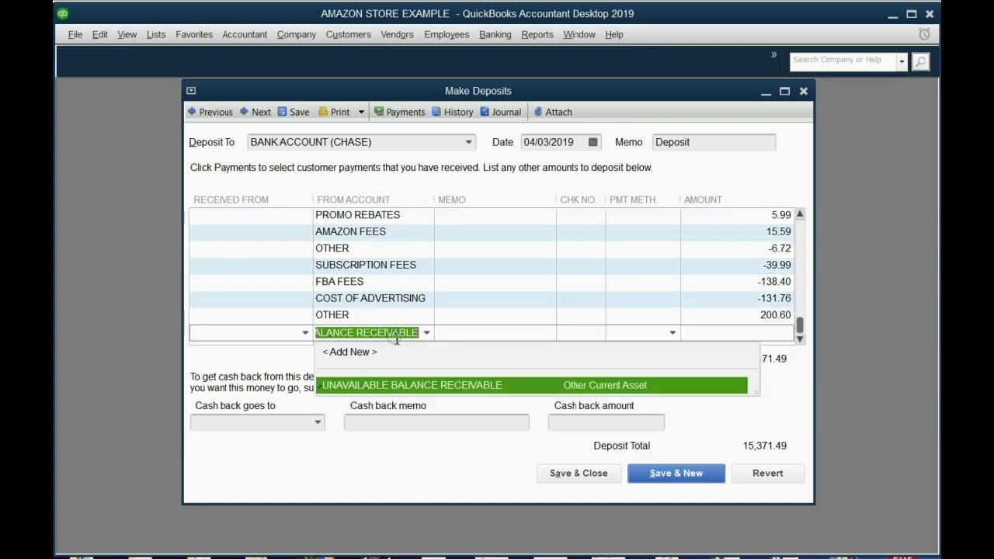
pyautogui.click(438, 385)
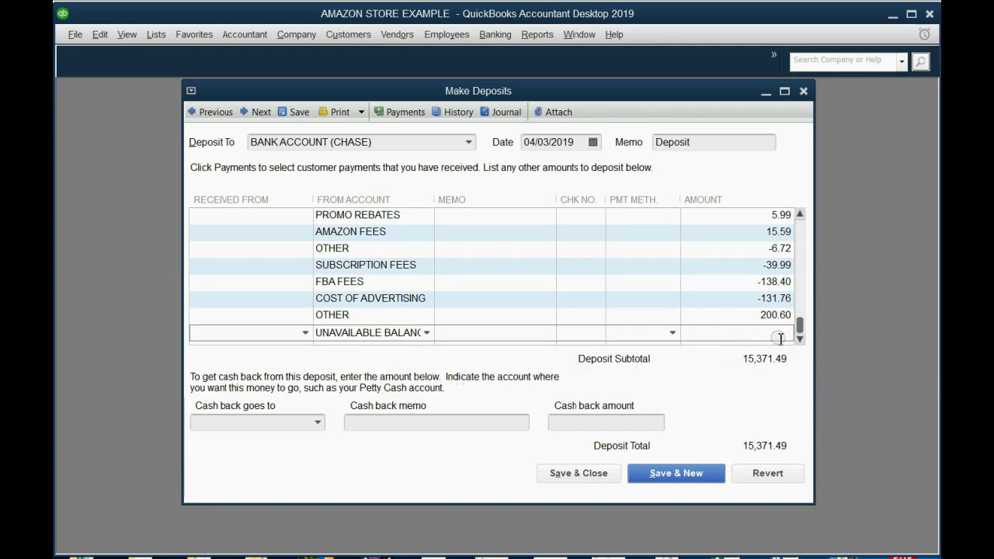
# - Set the new unavailable balance line's amount to -5713.72, checking the first deposit line and the PowerPoint statement slide
pyautogui.moveTo(800, 327); pyautogui.dragTo(800, 219)
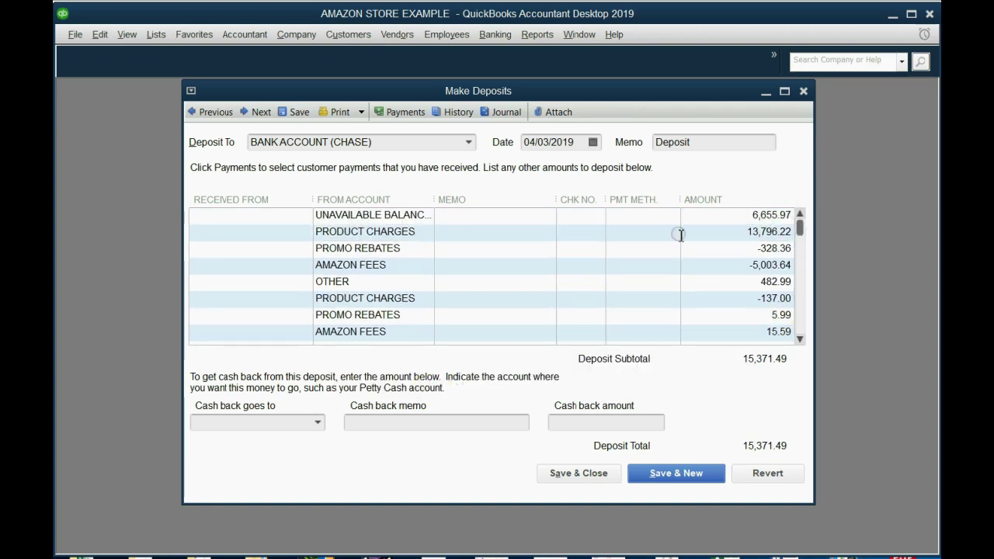
pyautogui.click(660, 220)
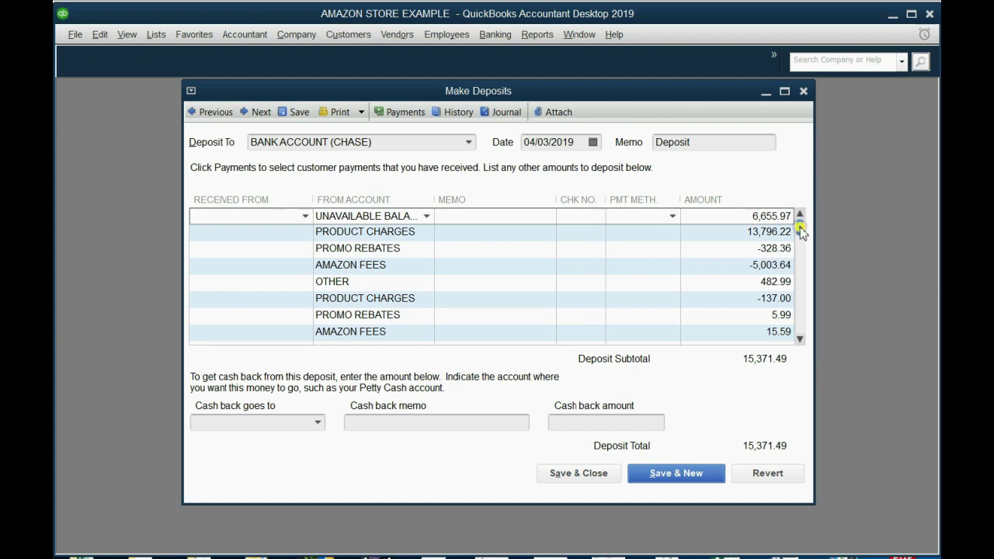
pyautogui.moveTo(802, 232); pyautogui.dragTo(808, 348)
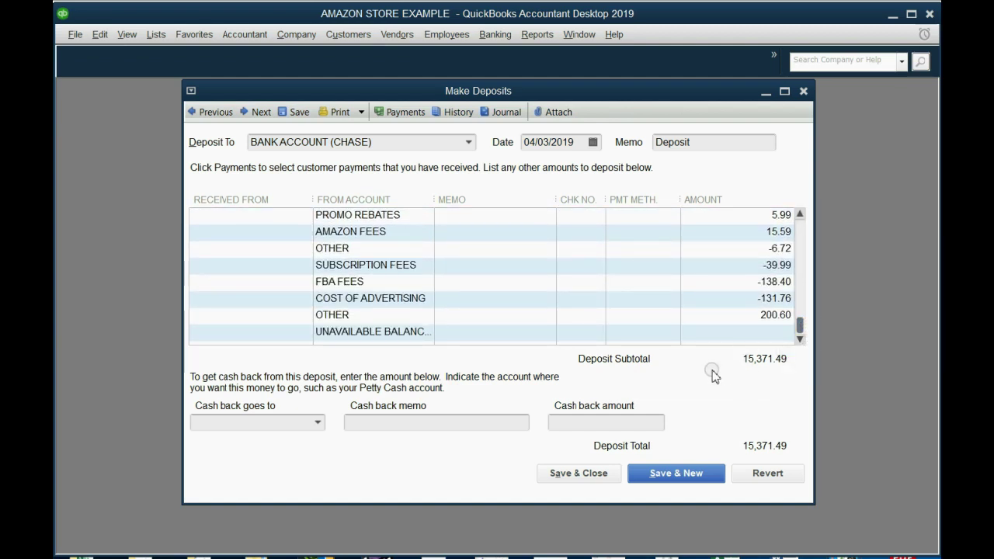
pyautogui.click(713, 332)
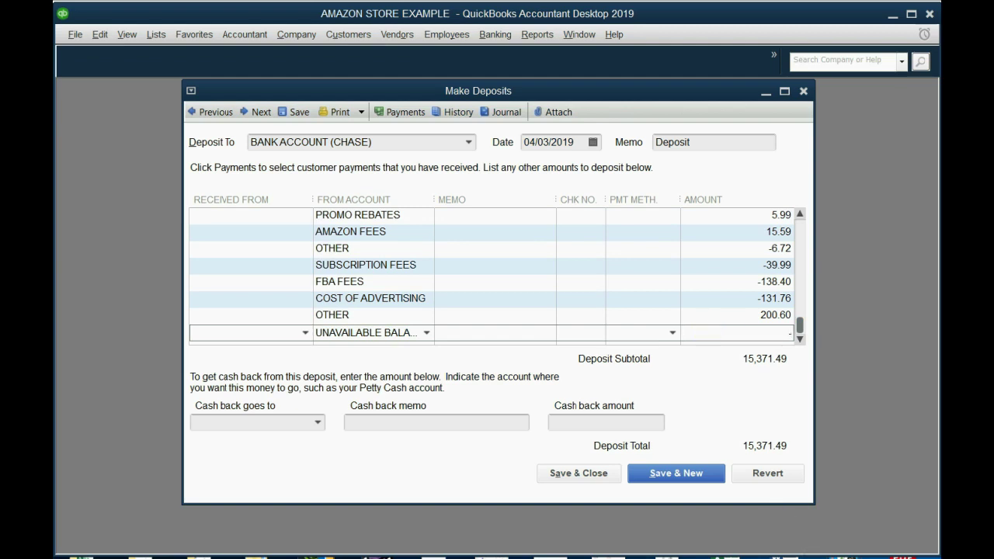
pyautogui.hotkey('alt', 'Tab')
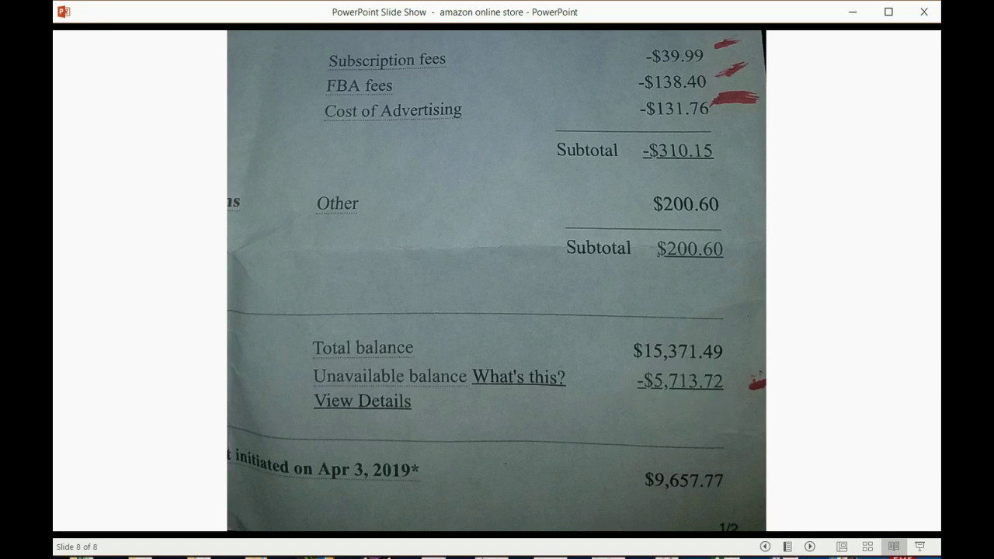
pyautogui.hotkey('alt', 'Tab')
pyautogui.write('-5713')
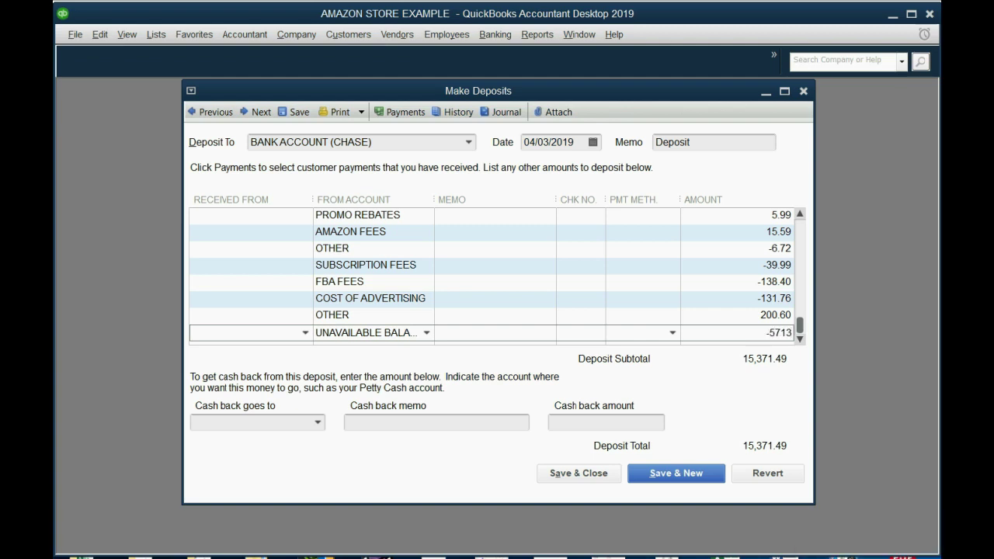
pyautogui.write('.72')
pyautogui.press('Tab')
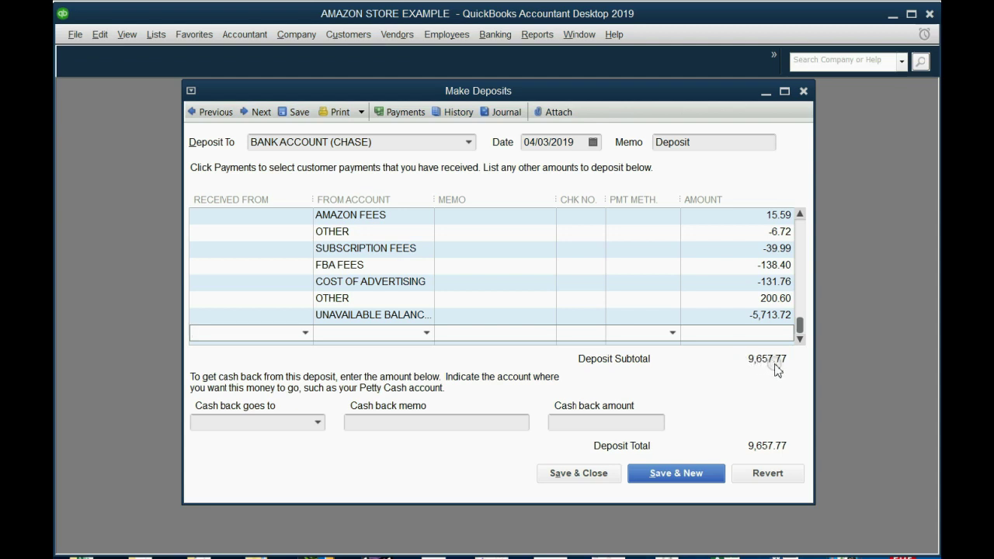
pyautogui.moveTo(892, 558)
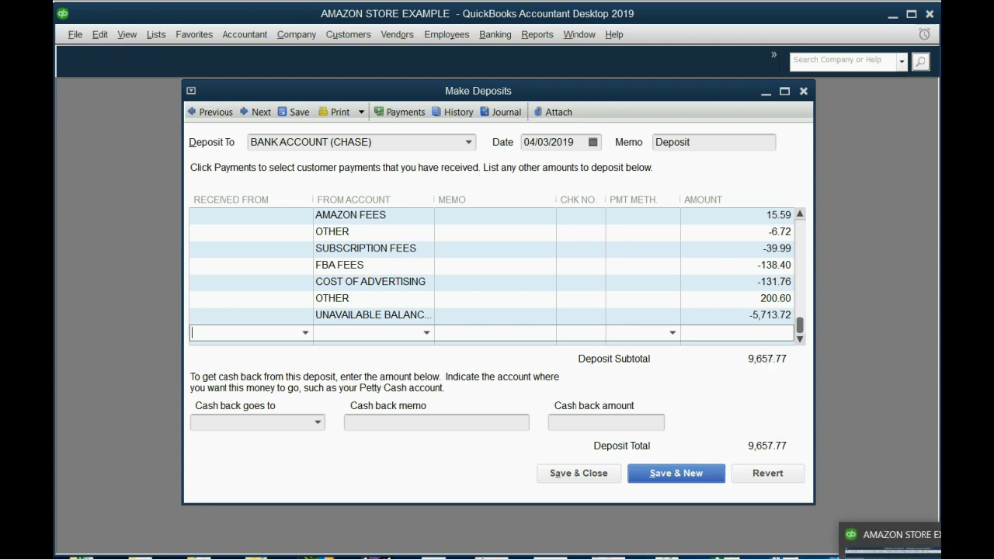
# - Check the deposit total against the transfer amount on the PowerPoint statement slide, then save and close the deposit, recording the changes
pyautogui.click(901, 556)
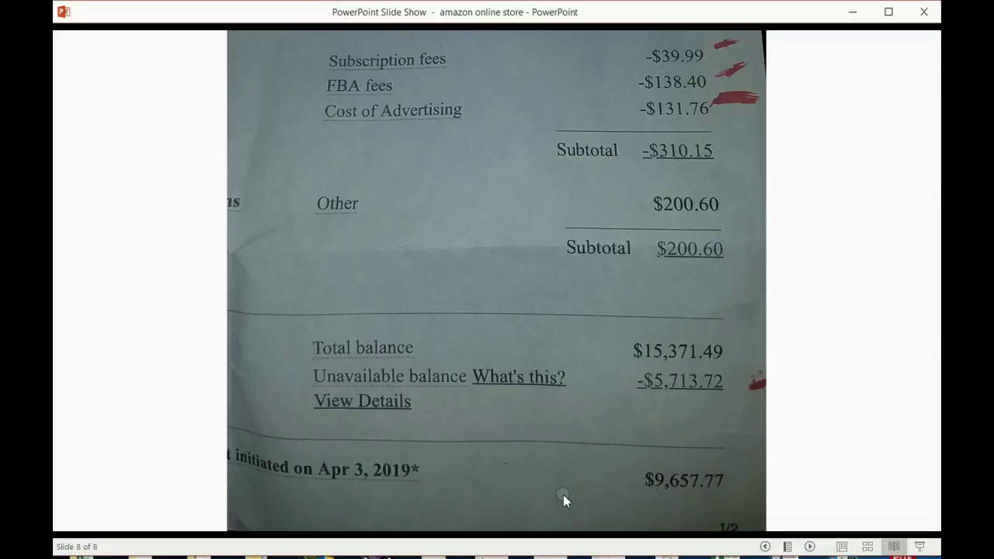
pyautogui.click(843, 556)
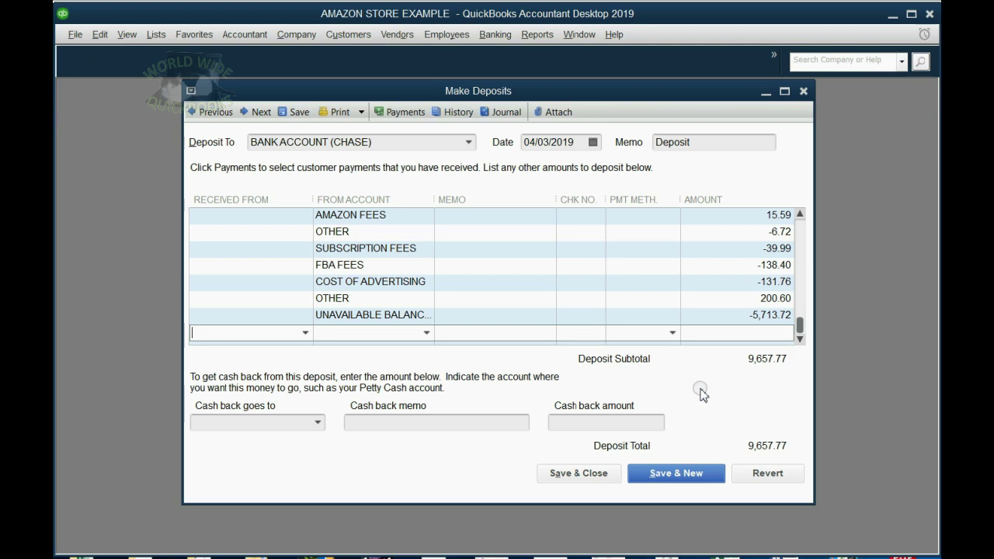
pyautogui.click(581, 478)
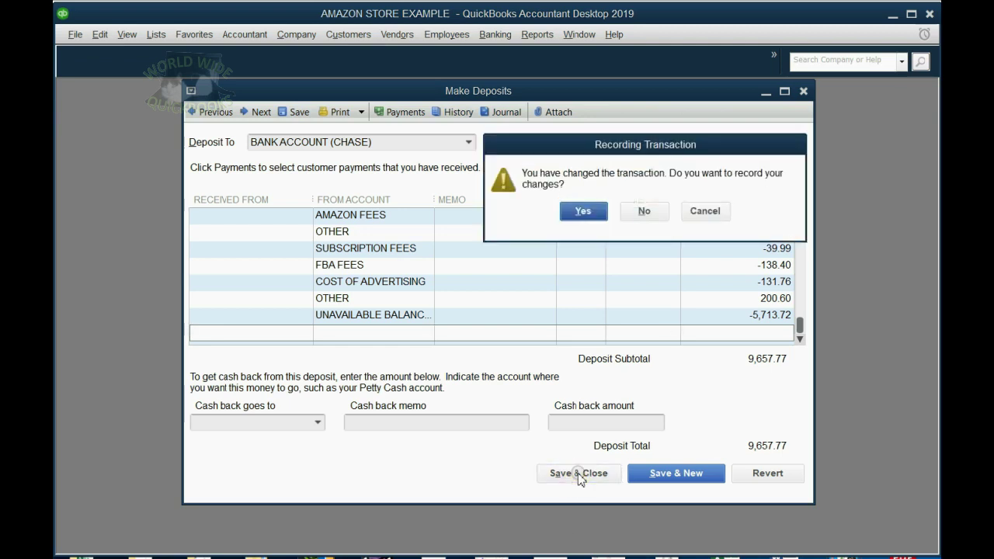
pyautogui.click(581, 211)
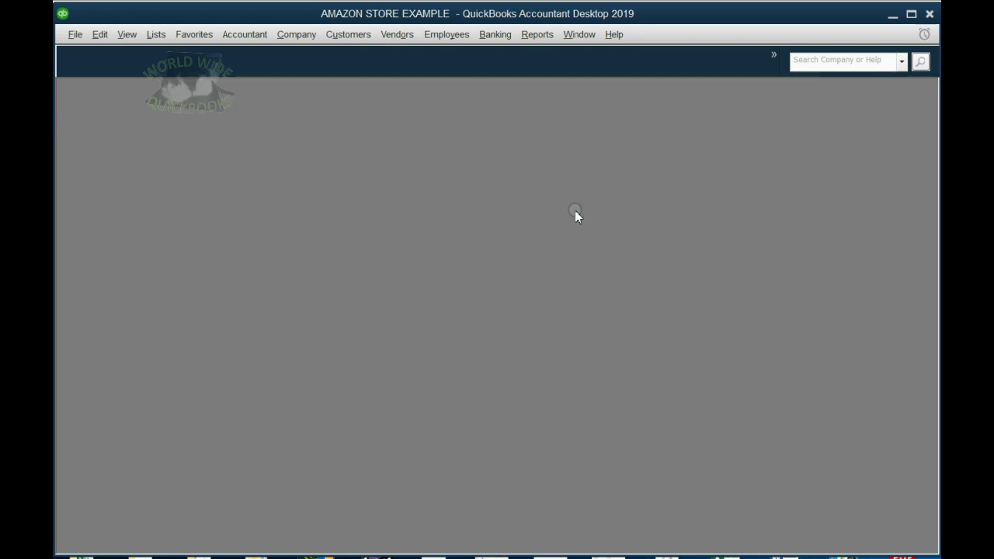
# - Run the Profit & Loss Standard report for all dates and review its income and expense amounts
pyautogui.click(544, 41)
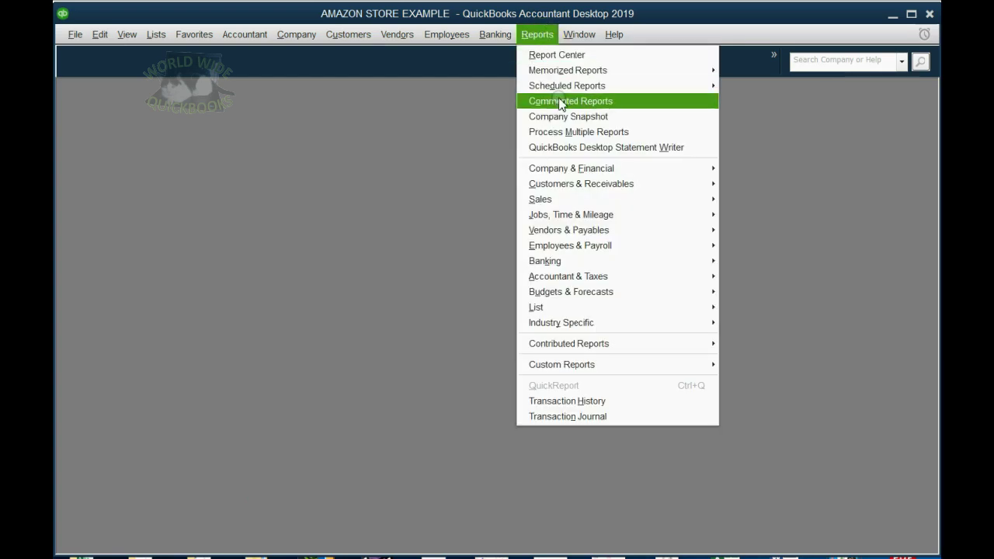
pyautogui.moveTo(583, 167)
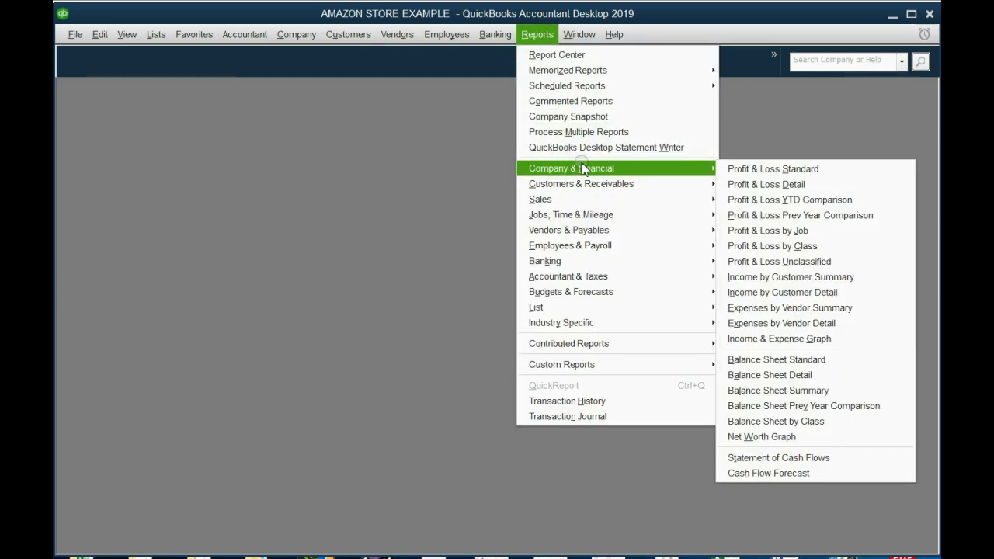
pyautogui.click(752, 171)
pyautogui.press('a')
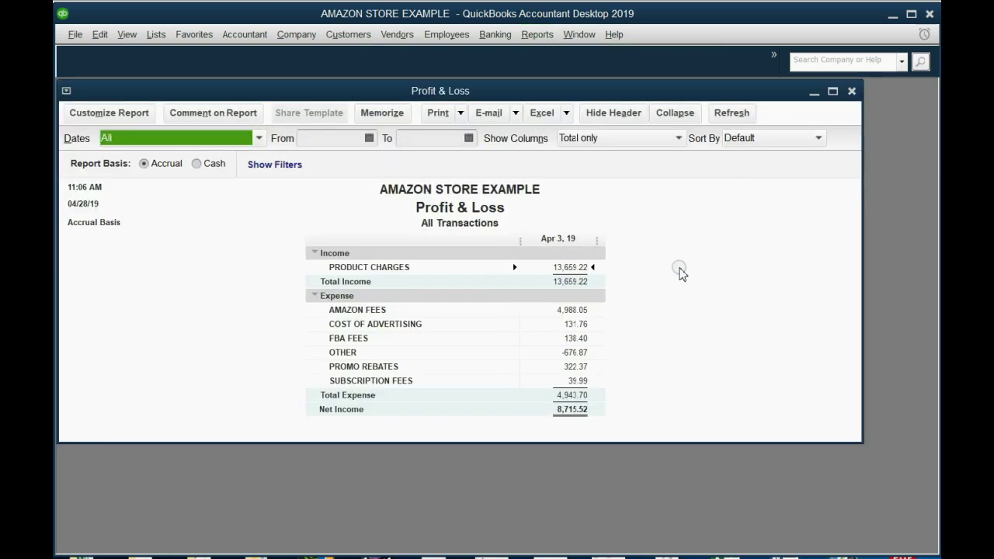
pyautogui.click(578, 270)
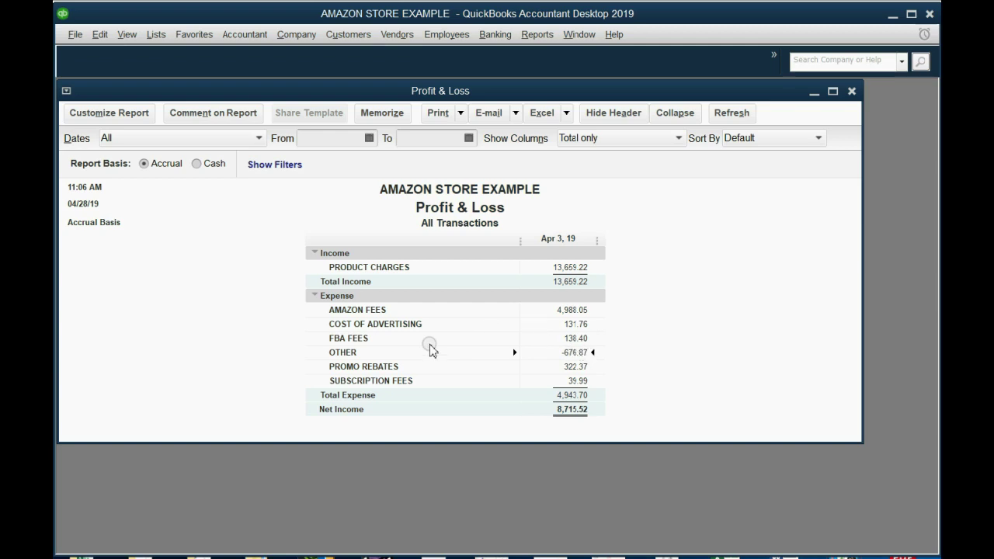
pyautogui.click(351, 359)
pyautogui.click(348, 359)
pyautogui.click(576, 339)
# - Run the Trial Balance report for all dates, enlarge its window to show every account, and review the debit and credit balances
pyautogui.click(509, 37)
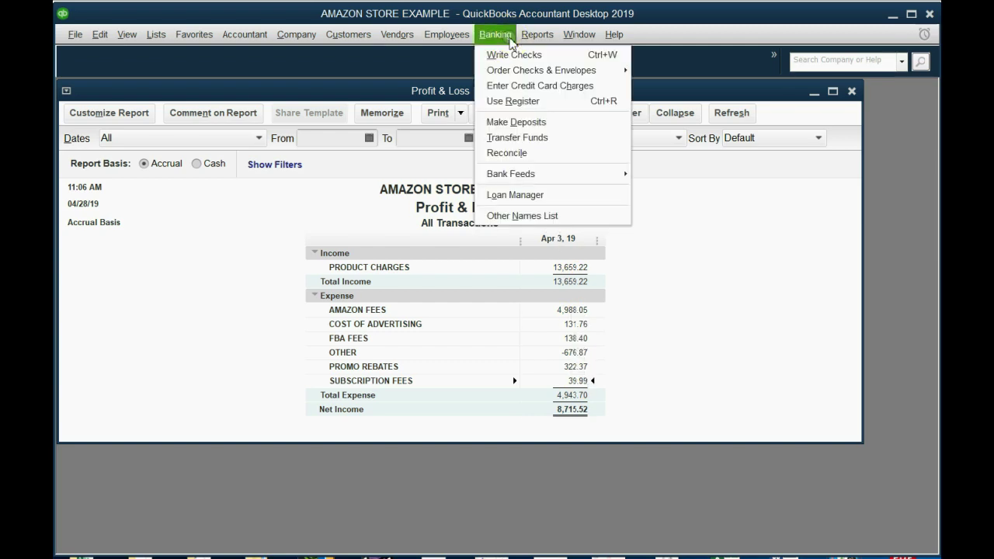
pyautogui.click(537, 34)
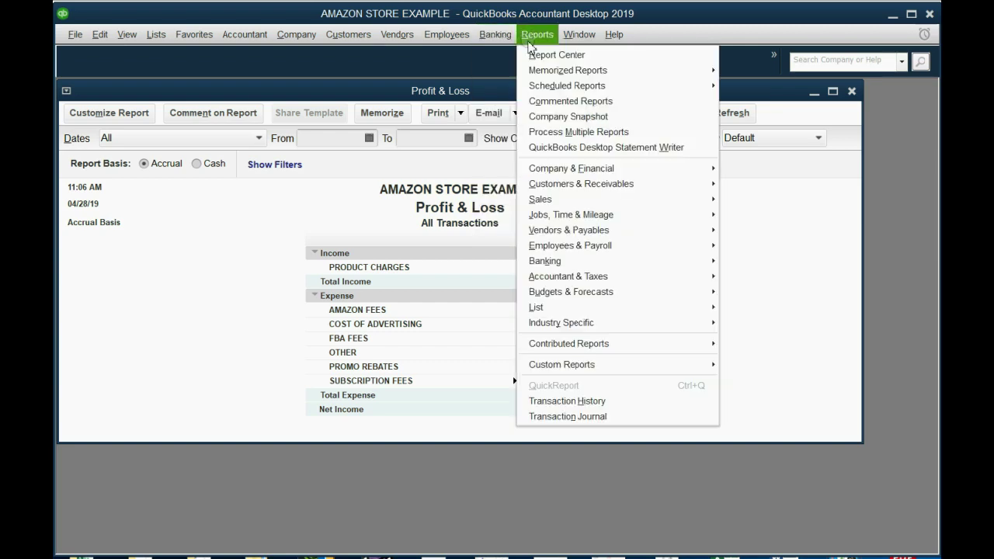
pyautogui.moveTo(582, 277)
pyautogui.click(746, 293)
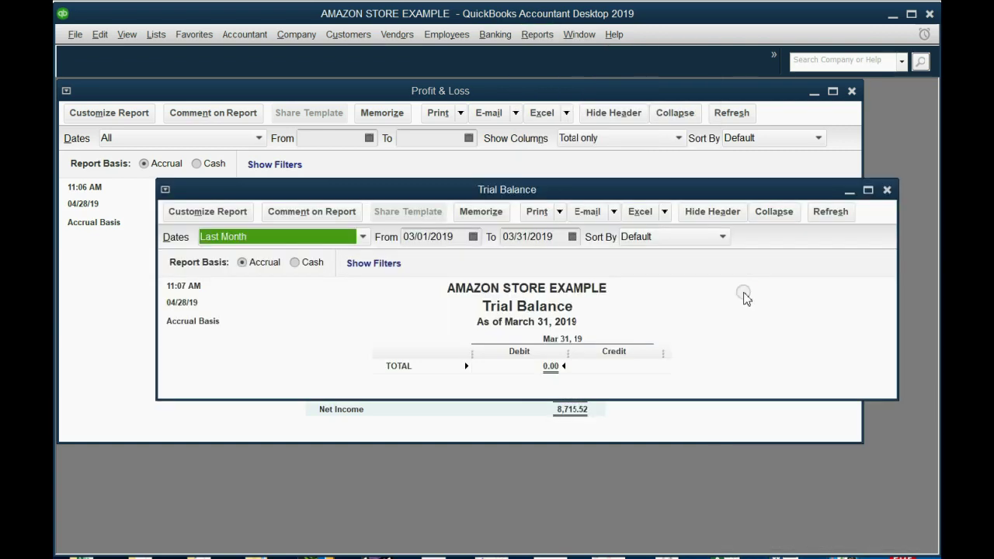
pyautogui.press('a')
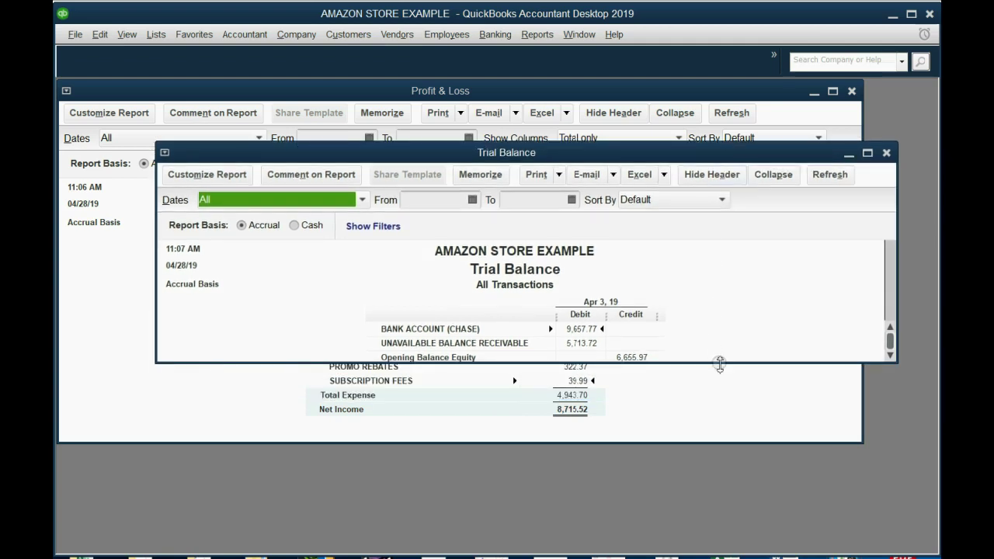
pyautogui.moveTo(720, 363); pyautogui.dragTo(712, 549)
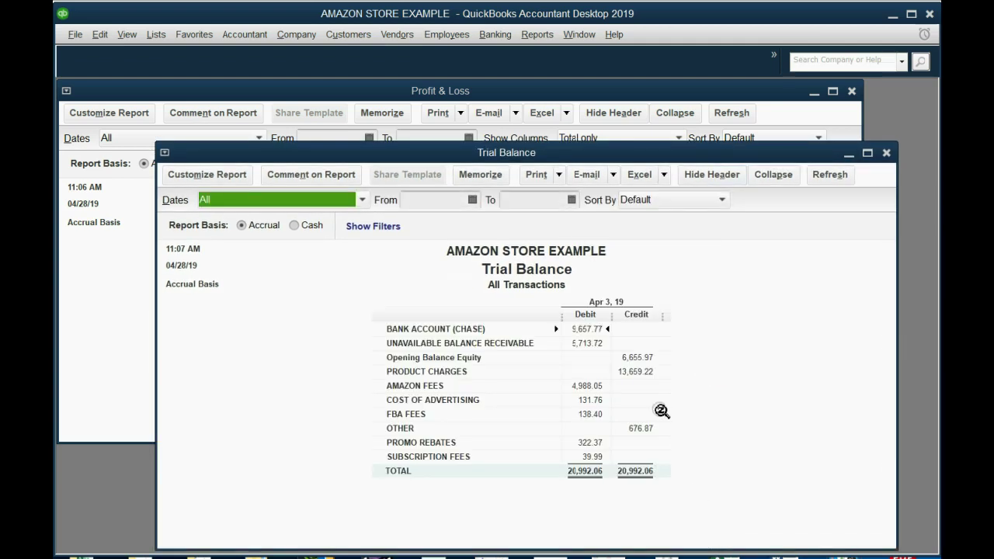
pyautogui.click(586, 329)
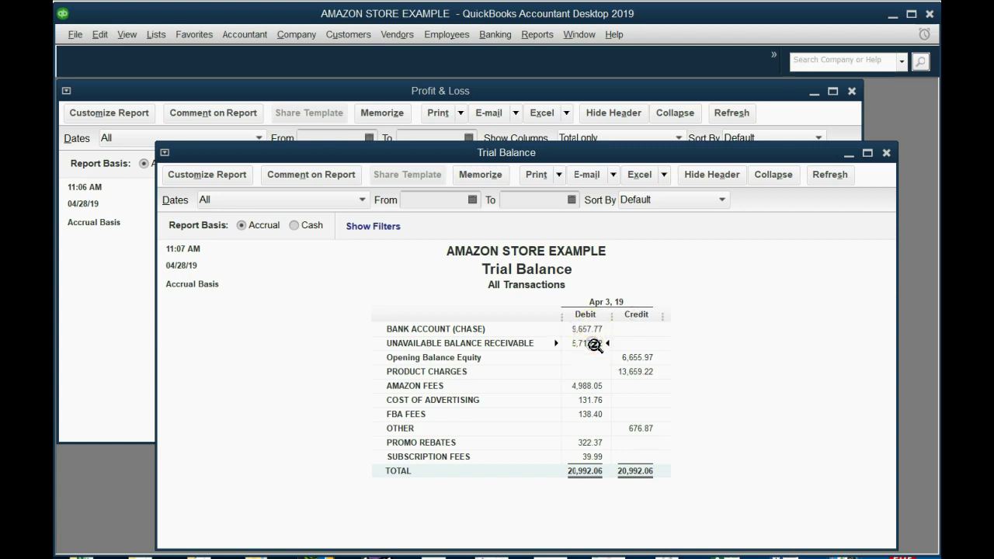
pyautogui.doubleClick(635, 371)
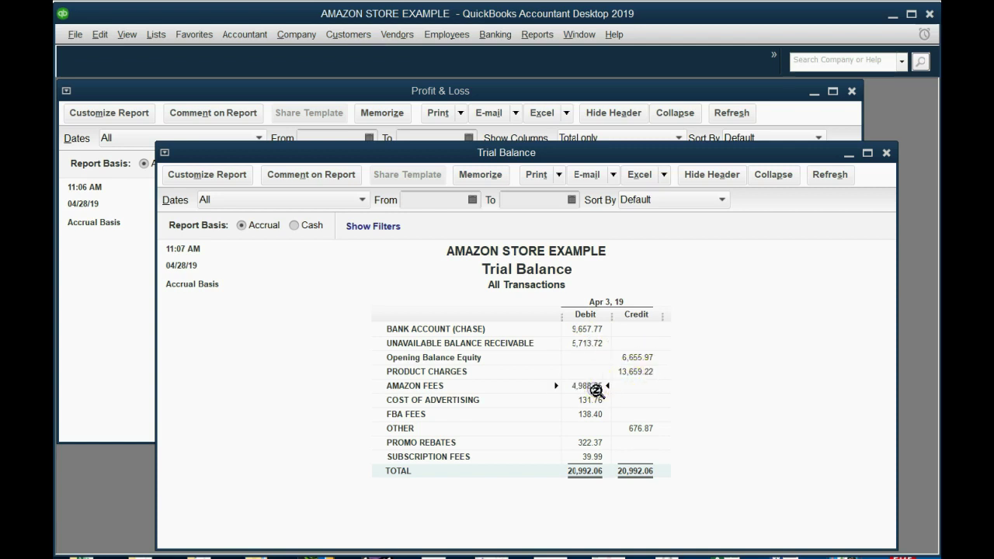